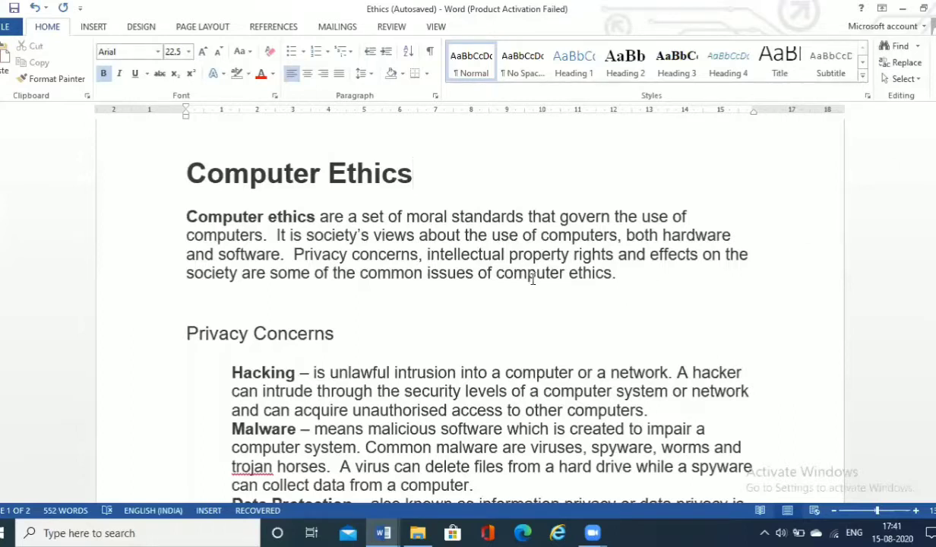
- Set the line spacing of the introductory paragraph under the Computer Ethics title to 1.5
drag(184, 217, 737, 245)
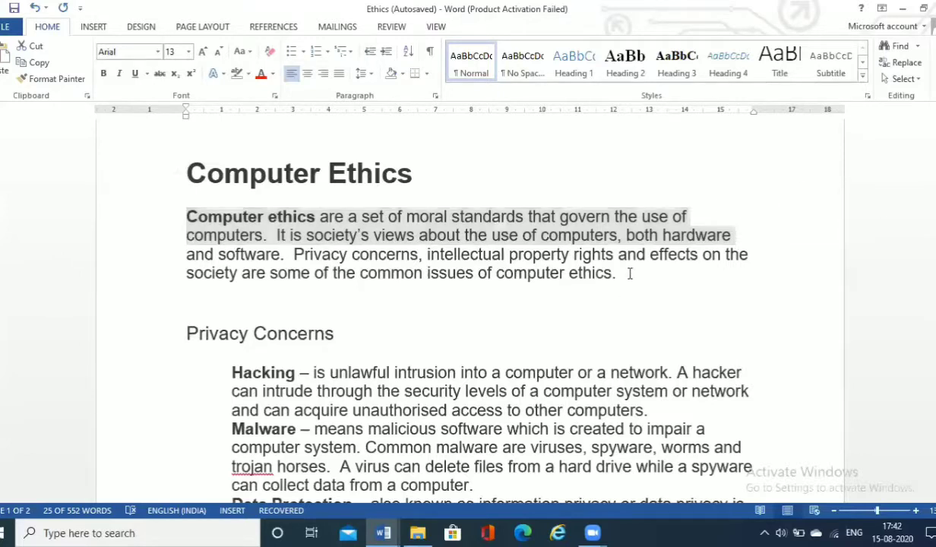
drag(629, 273, 210, 225)
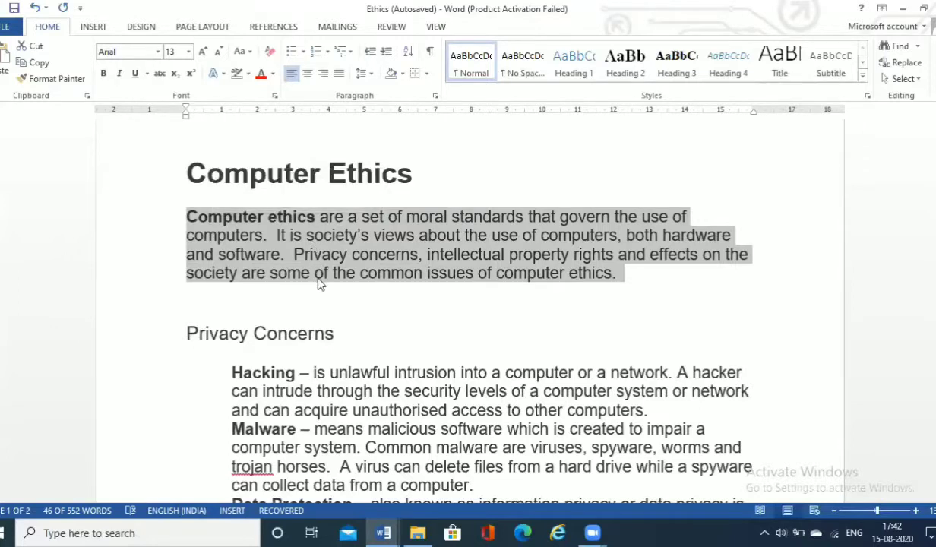
click(522, 532)
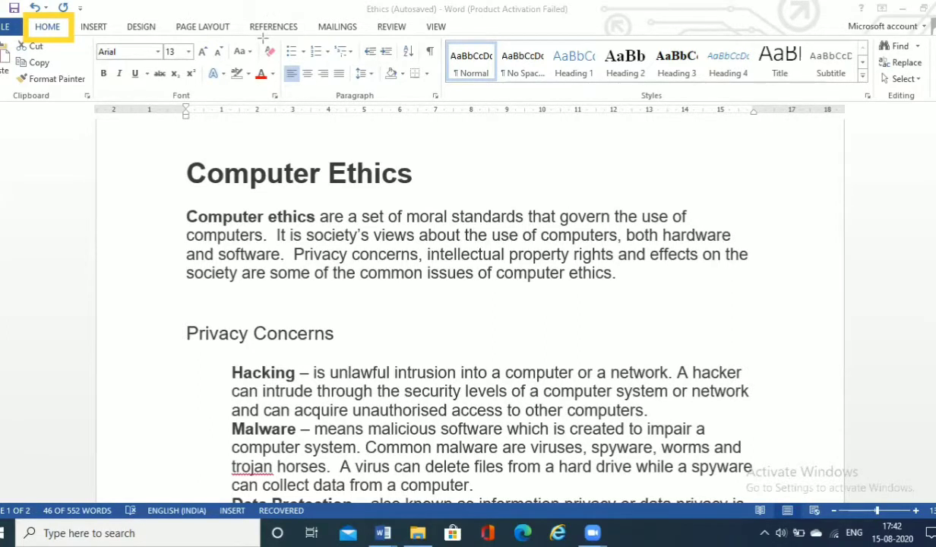
mouse_move(280, 35)
mouse_down()
mouse_move(365, 104)
mouse_move(439, 101)
mouse_up()
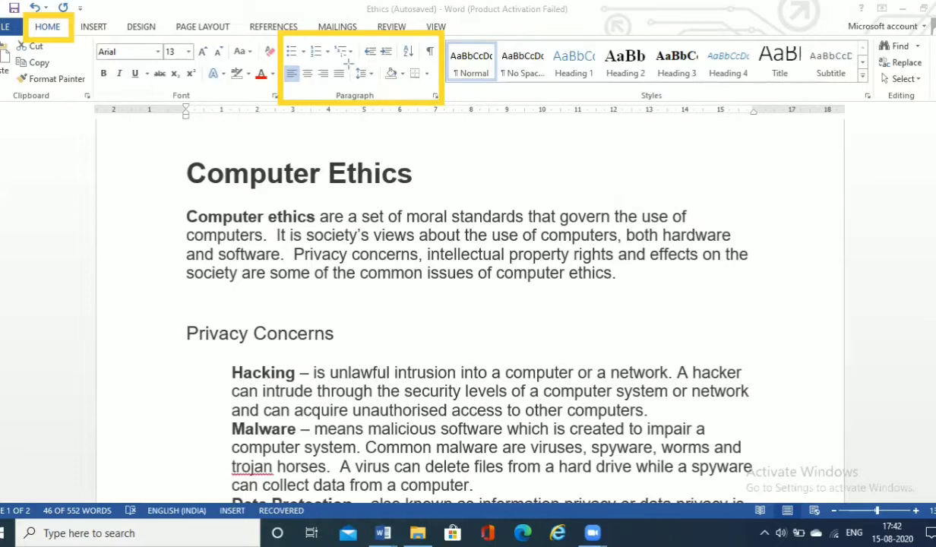
mouse_move(348, 62)
mouse_down()
mouse_move(363, 86)
mouse_move(377, 86)
mouse_up()
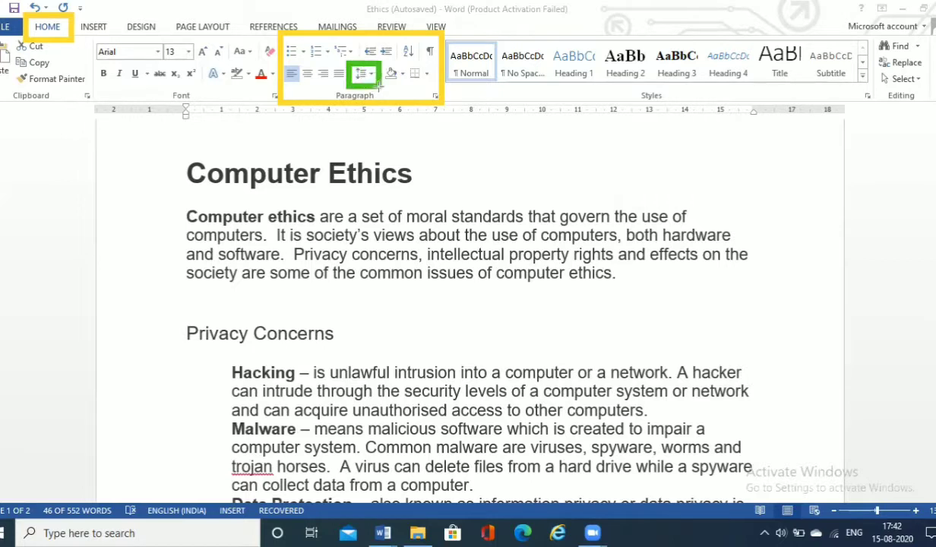
triple_click(593, 261)
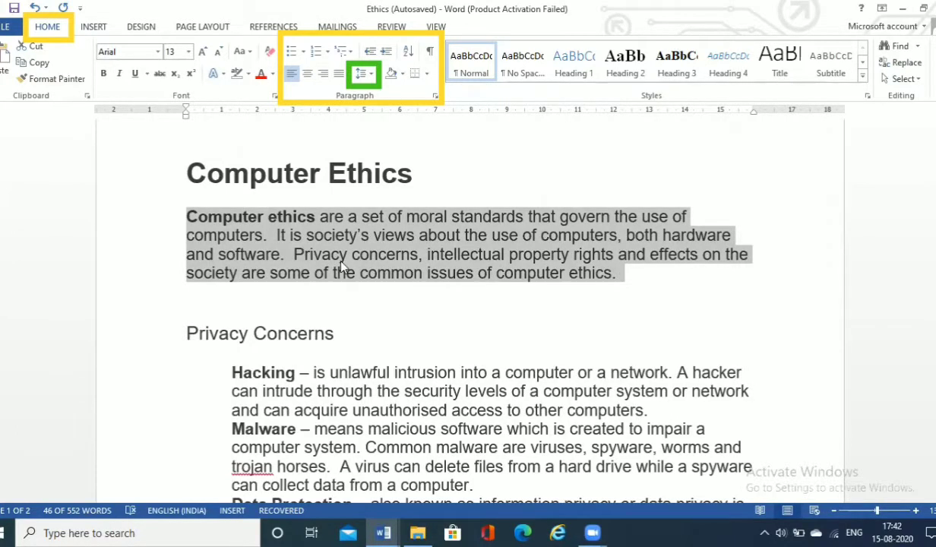
click(370, 74)
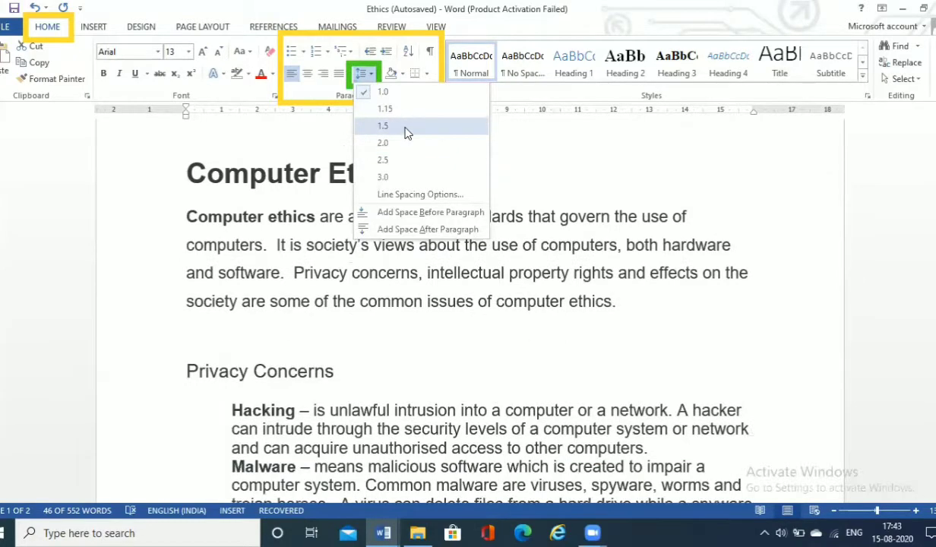
click(405, 127)
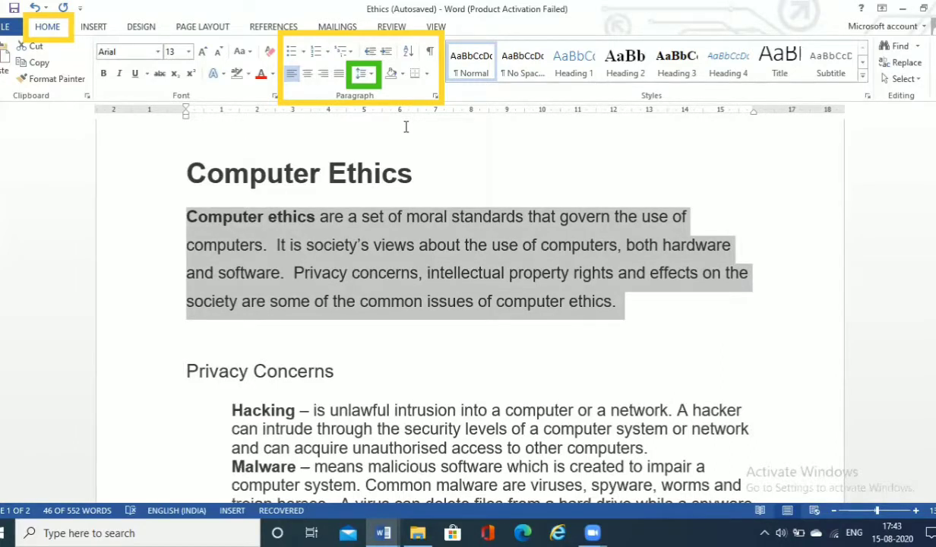
- Highlight the Computer Ethics title and its introductory paragraph in yellow
scroll(537, 199, down, 2)
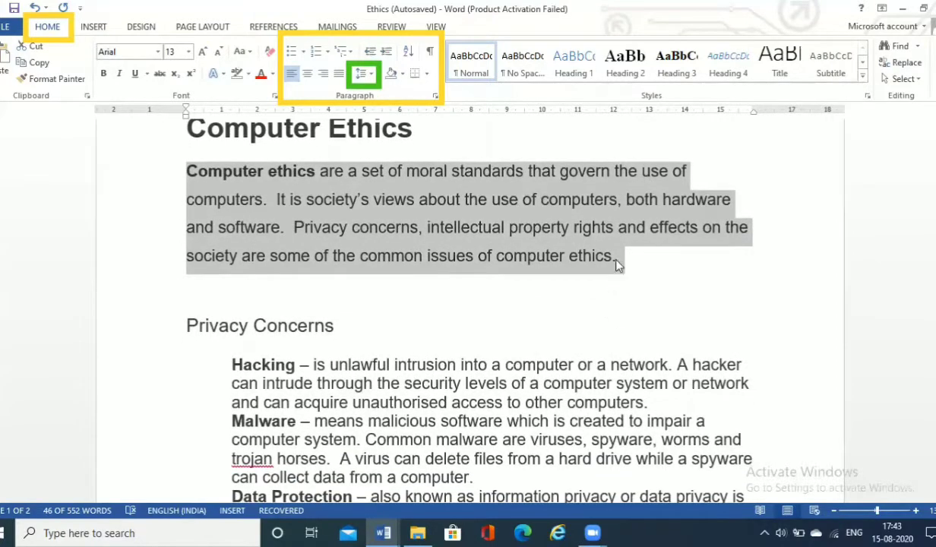
click(396, 249)
drag(617, 255, 182, 158)
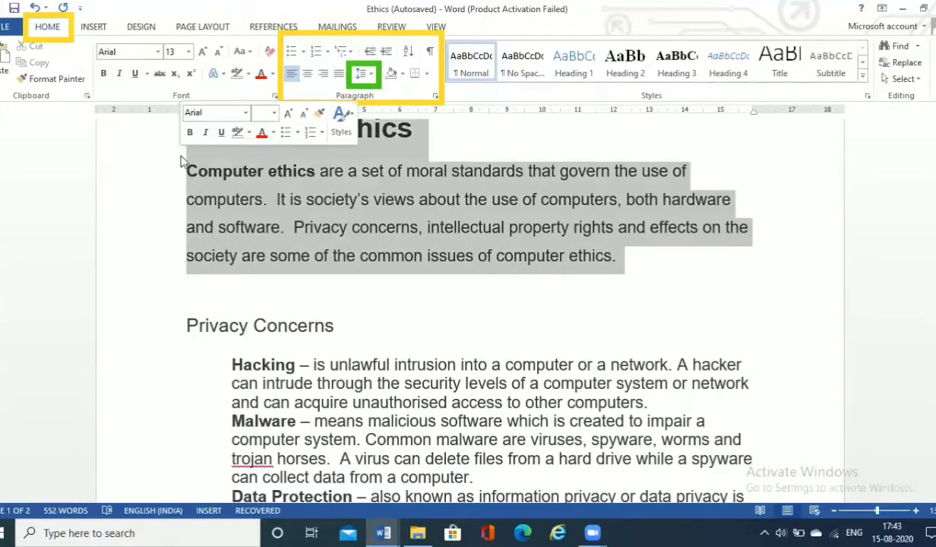
click(249, 74)
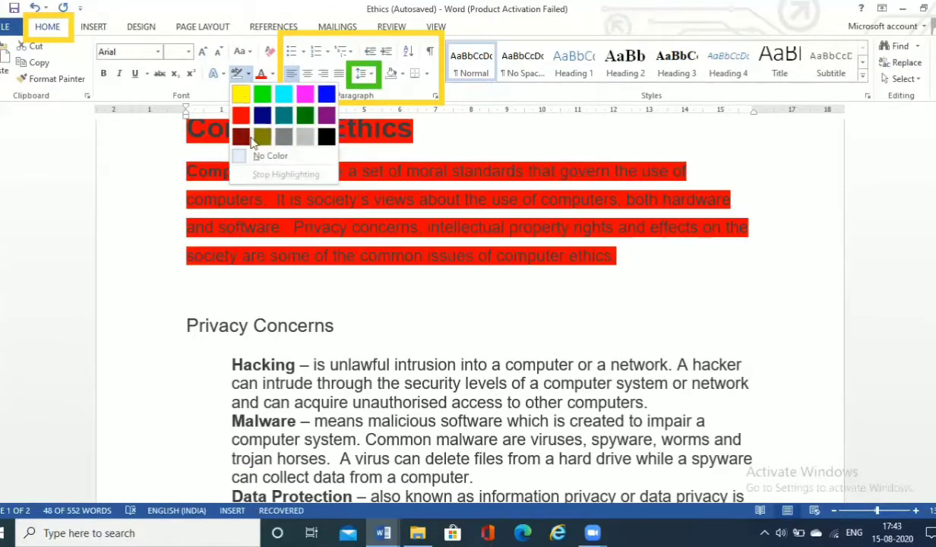
click(241, 95)
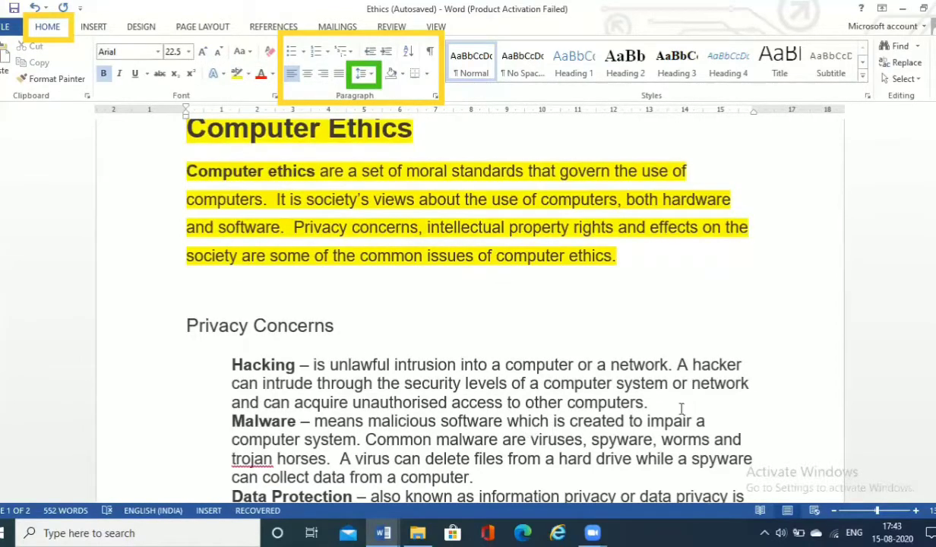
- Highlight the Hacking paragraph under Privacy Concerns in turquoise
drag(648, 402, 235, 367)
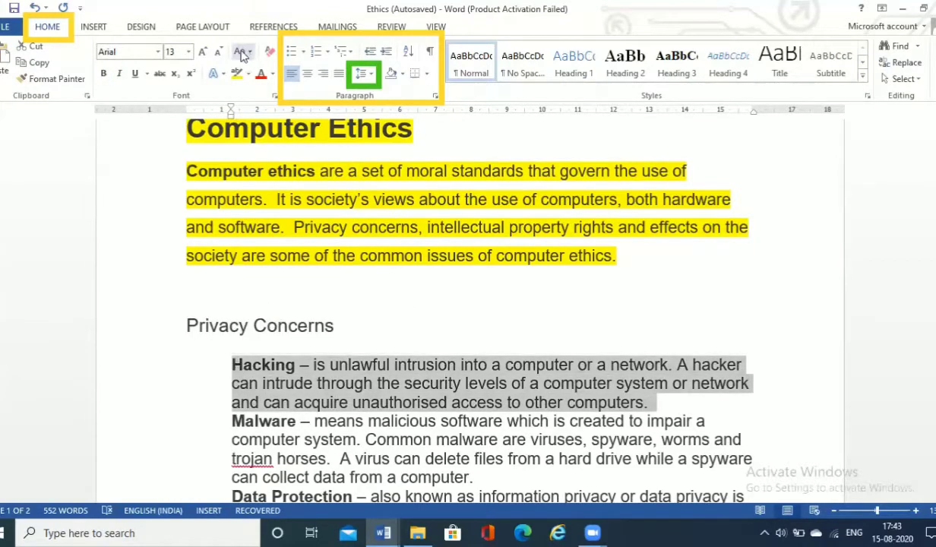
click(249, 73)
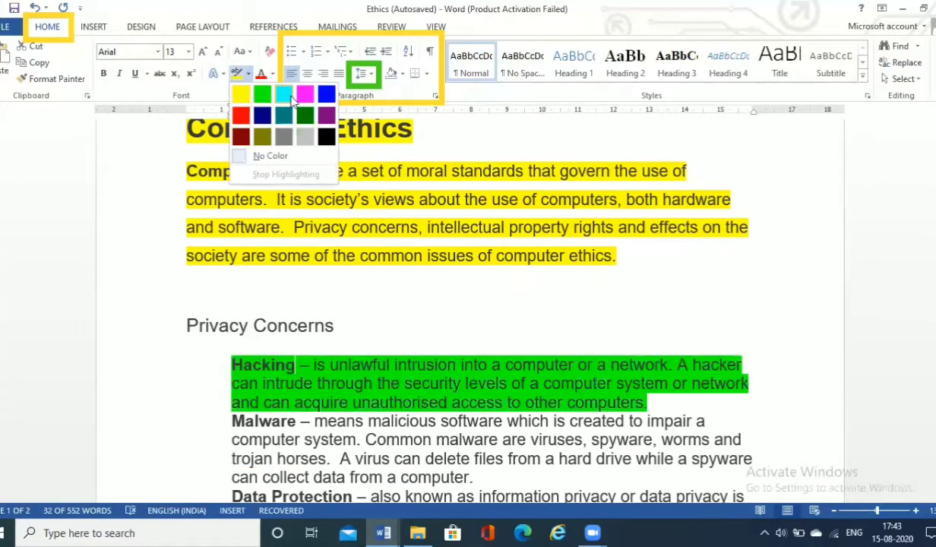
click(282, 93)
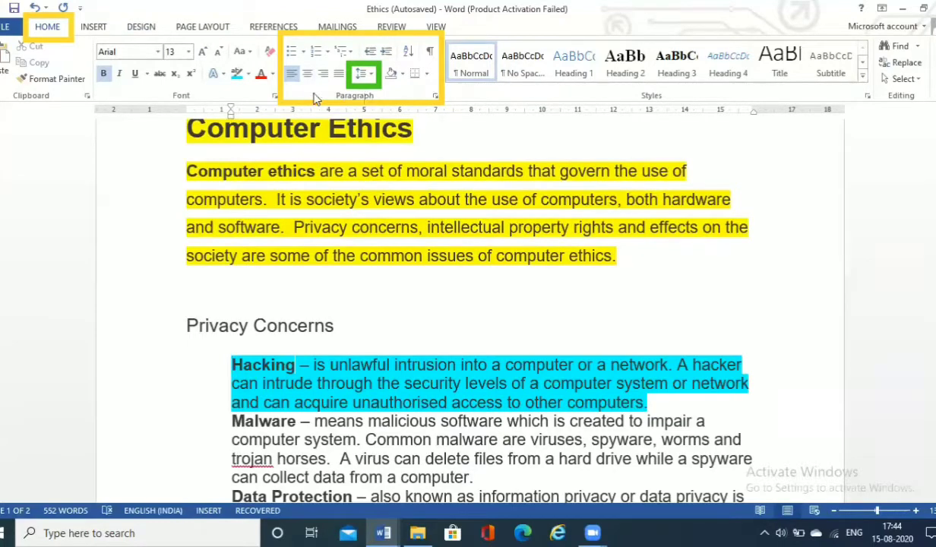
- Try 1.5 line spacing on the Hacking paragraph and undo the change
click(52, 36)
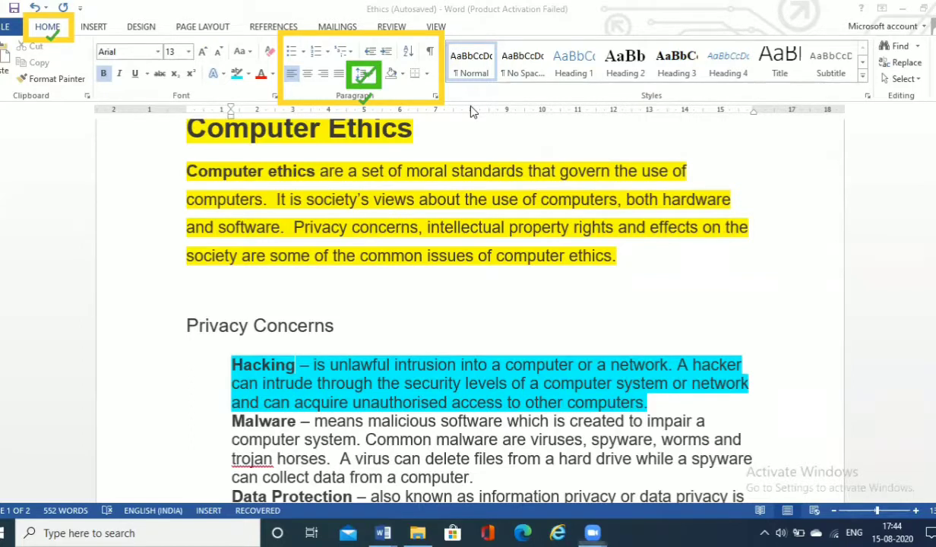
click(368, 74)
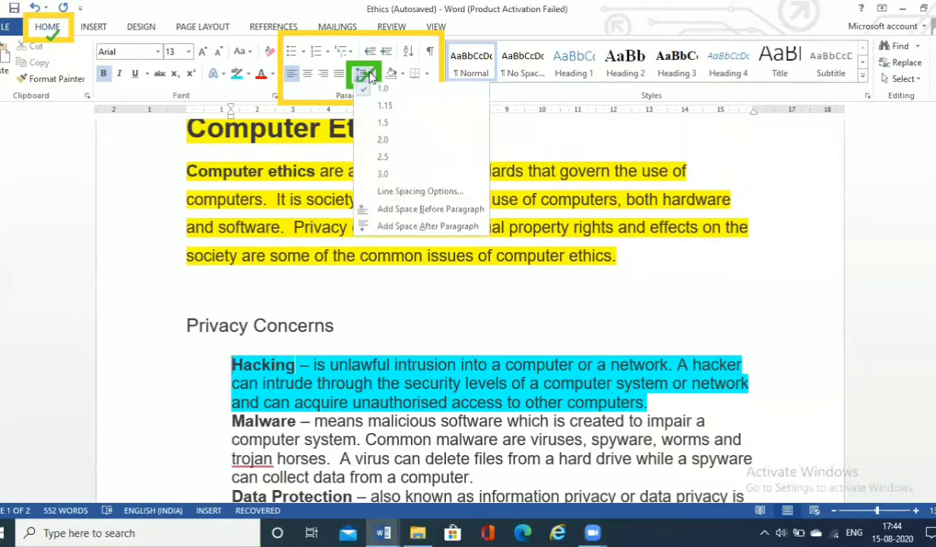
click(376, 129)
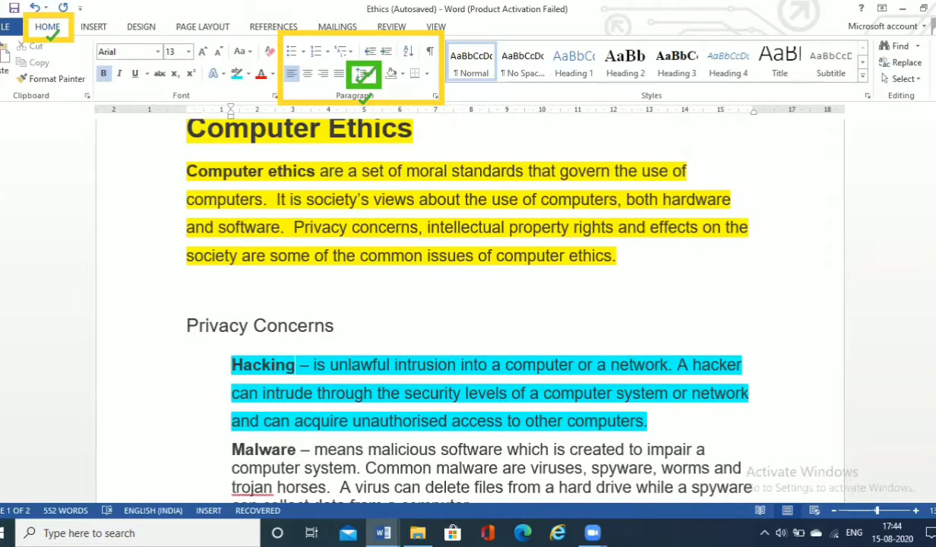
drag(935, 190, 935, 234)
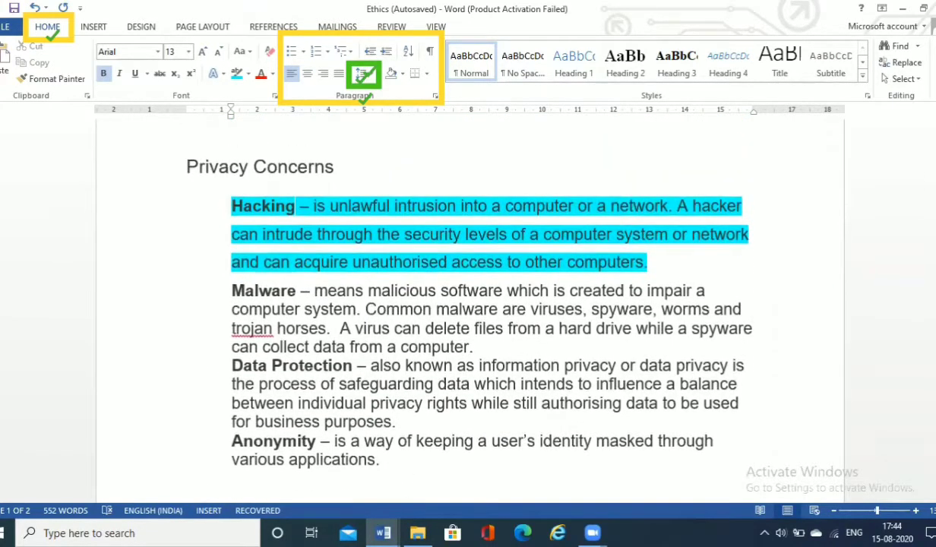
click(35, 7)
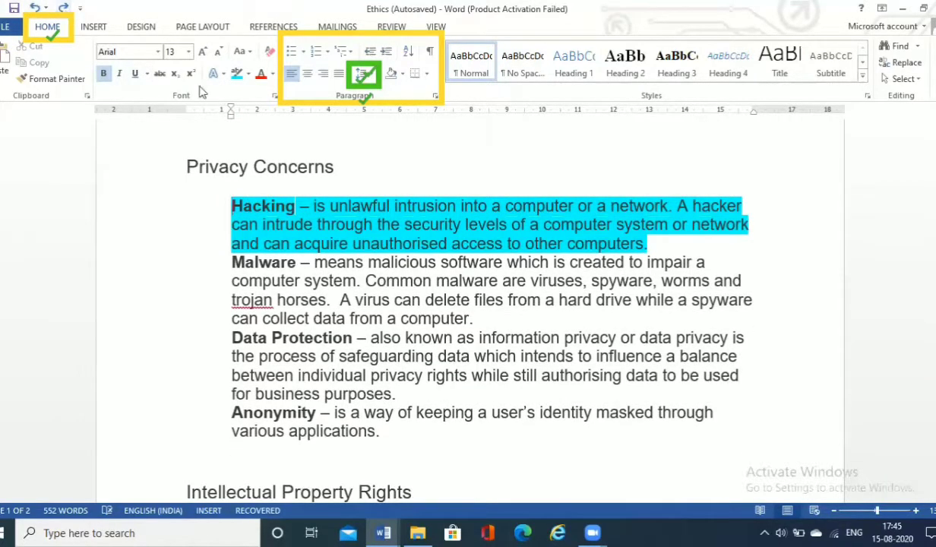
- Remove the text highlight from the Hacking paragraph by applying No Color to it
click(248, 74)
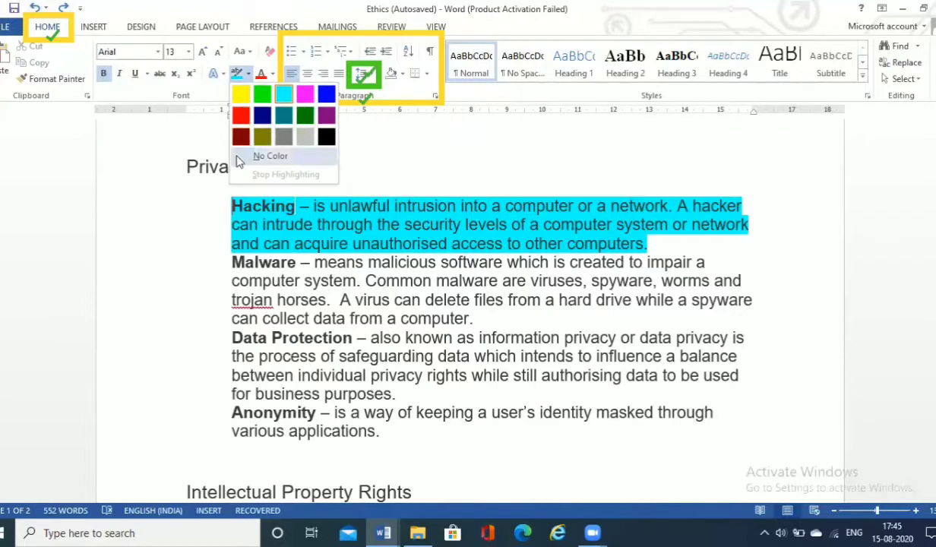
click(237, 160)
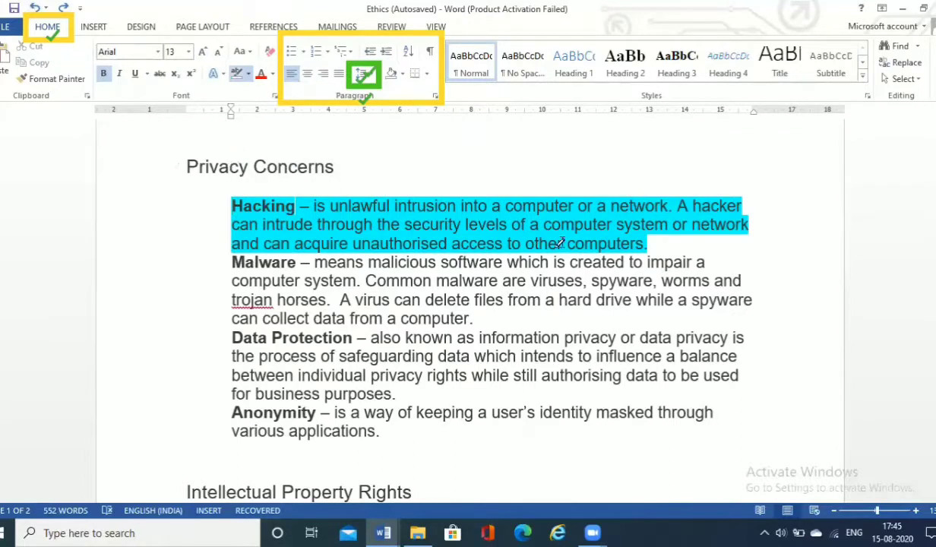
mouse_move(654, 238)
mouse_down()
mouse_move(345, 223)
mouse_move(249, 198)
mouse_up()
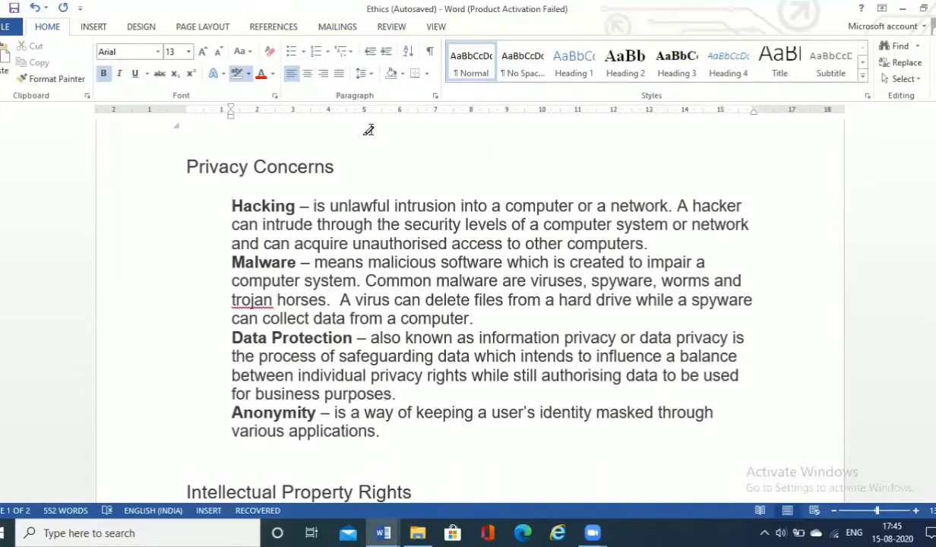
key(ctrl+Home)
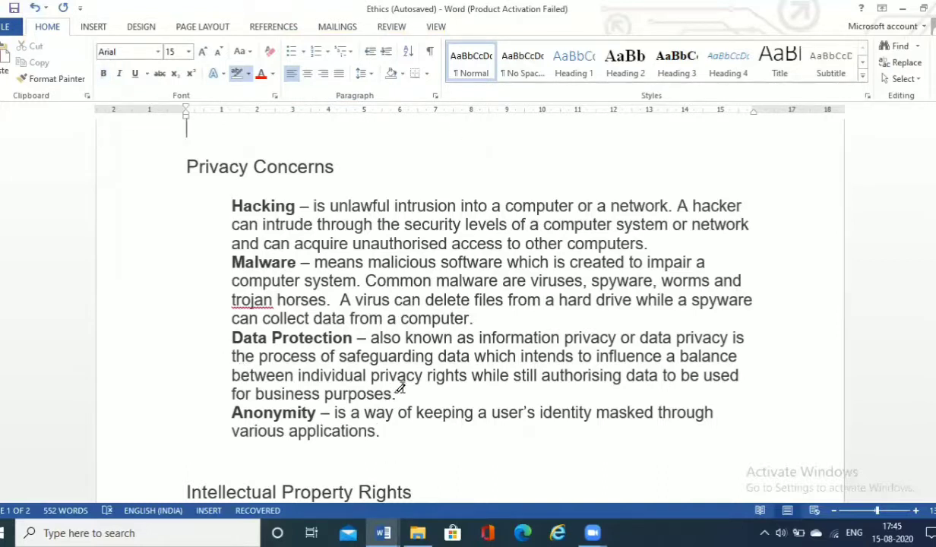
drag(381, 431, 244, 192)
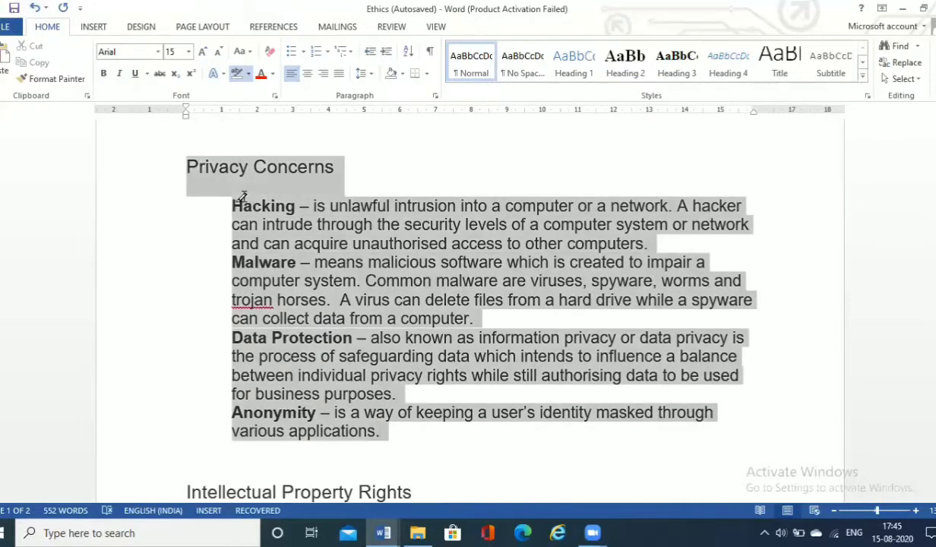
click(240, 187)
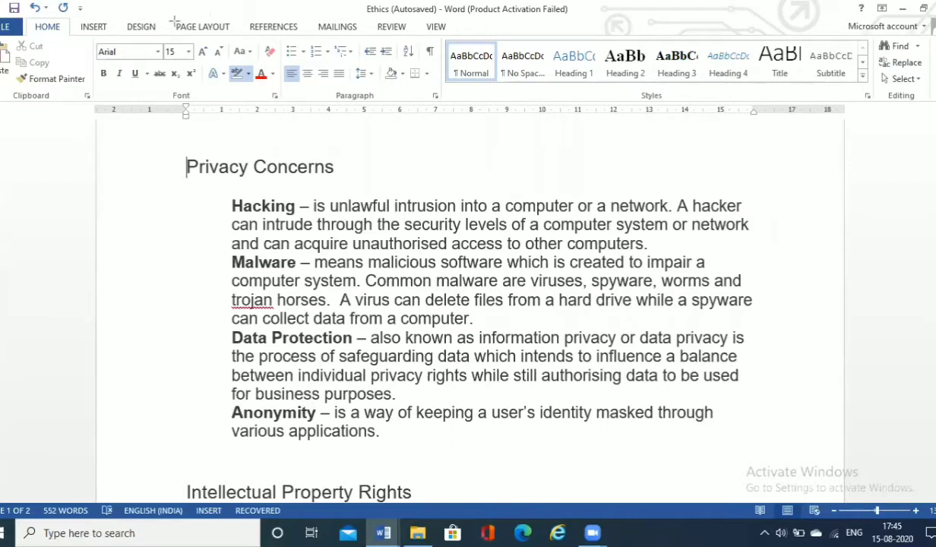
- Display the paragraph indent and spacing settings for the Privacy Concerns heading and the paragraphs beneath it
mouse_move(169, 15)
mouse_down()
mouse_move(203, 36)
mouse_move(233, 35)
mouse_up()
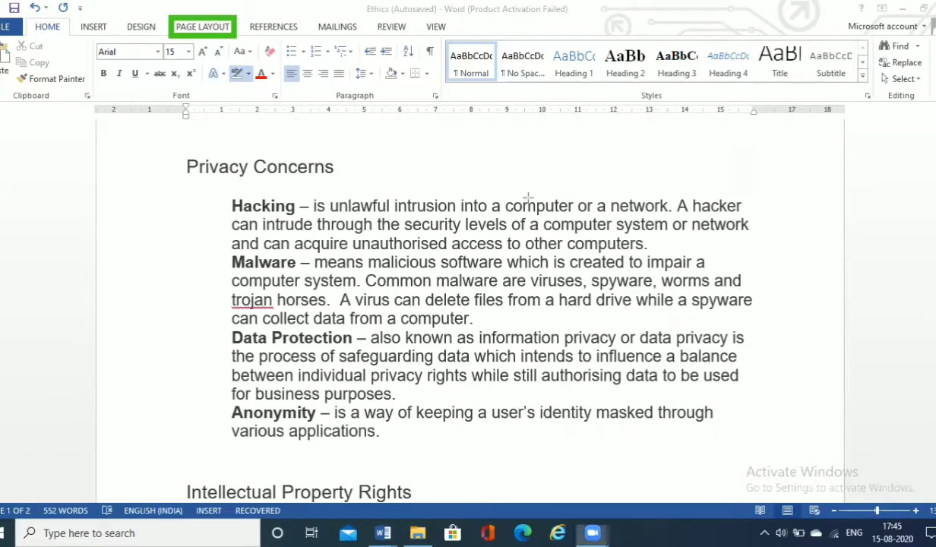
click(203, 27)
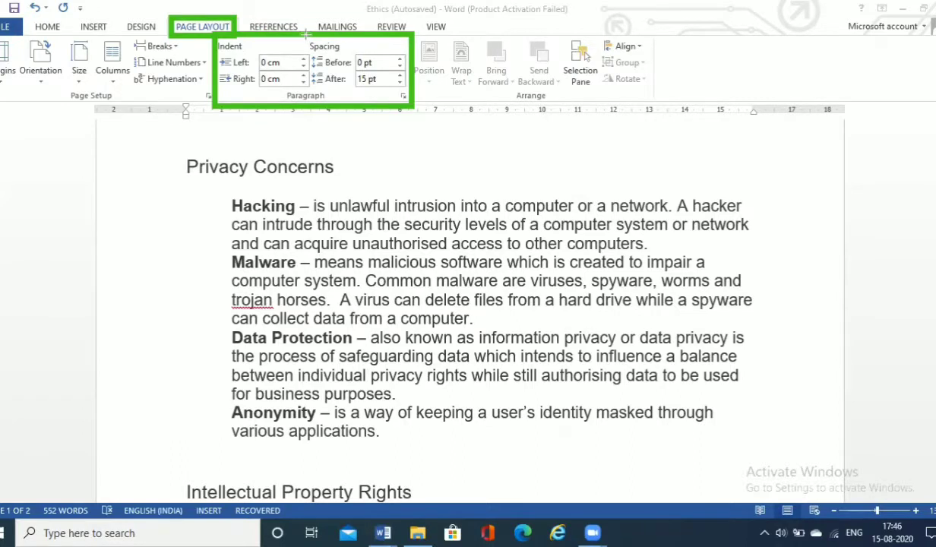
mouse_move(307, 35)
mouse_down()
mouse_move(324, 91)
mouse_move(412, 107)
mouse_up()
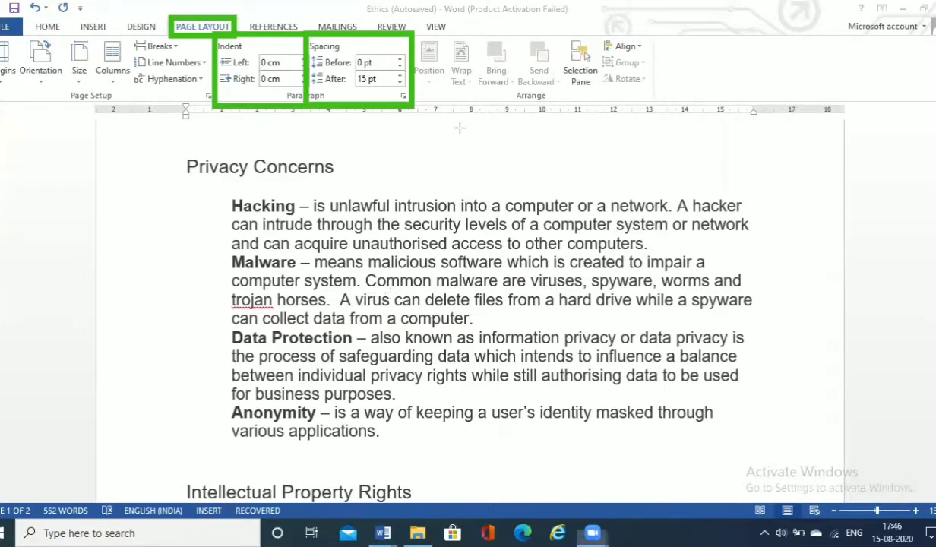
click(384, 429)
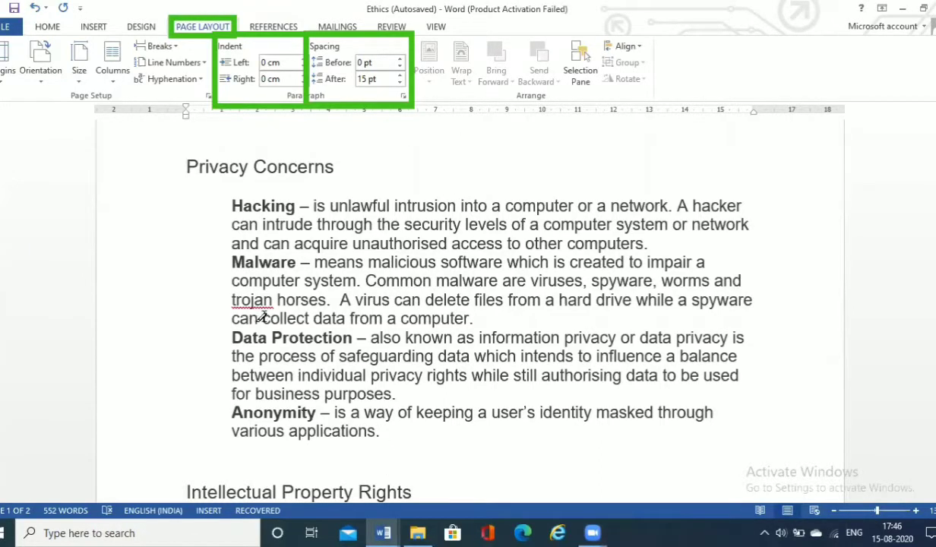
drag(231, 199, 395, 432)
click(381, 430)
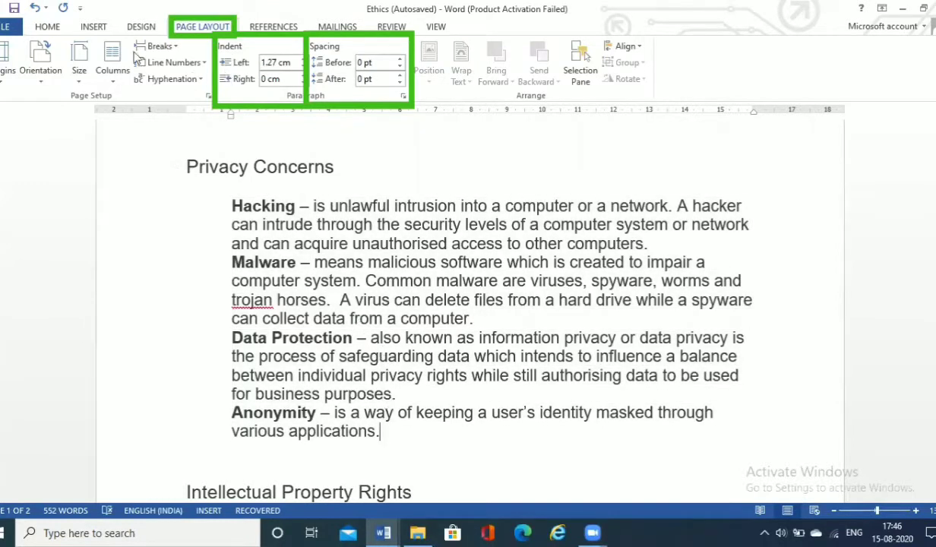
- Try to turn off the text highlighter with No Color and place the cursor after the Privacy Concerns heading
click(48, 29)
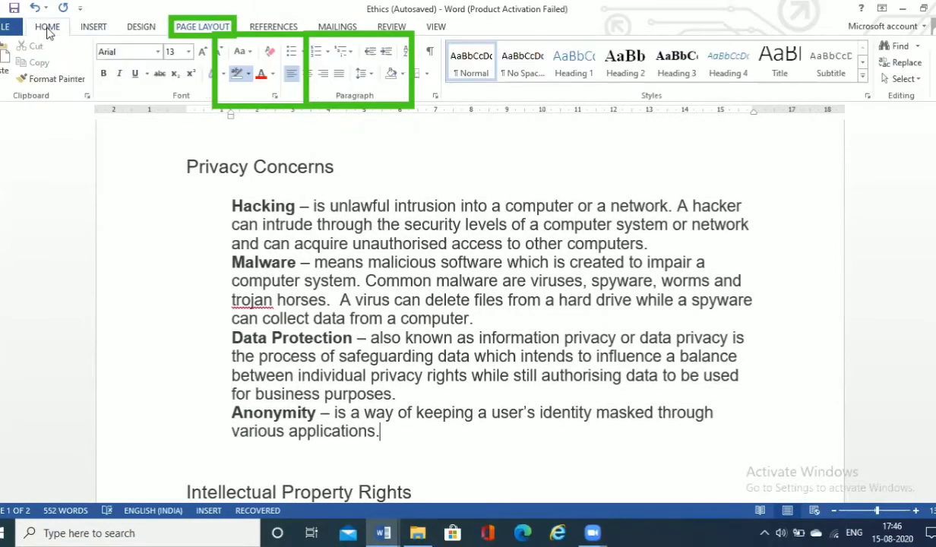
click(250, 73)
click(196, 92)
click(251, 74)
click(255, 156)
click(350, 171)
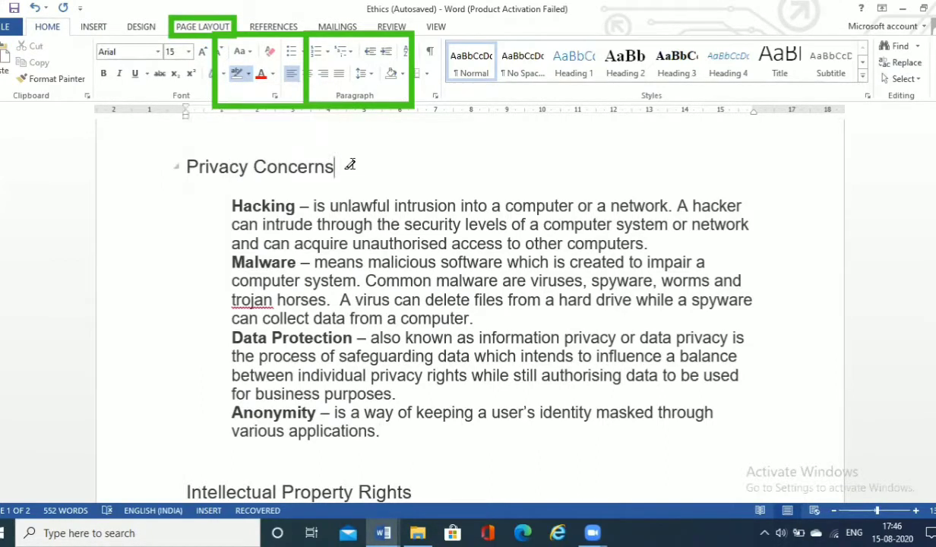
- Set the spacing before the four paragraphs under the Privacy Concerns heading, Hacking to Anonymity, to 12 pt
click(196, 31)
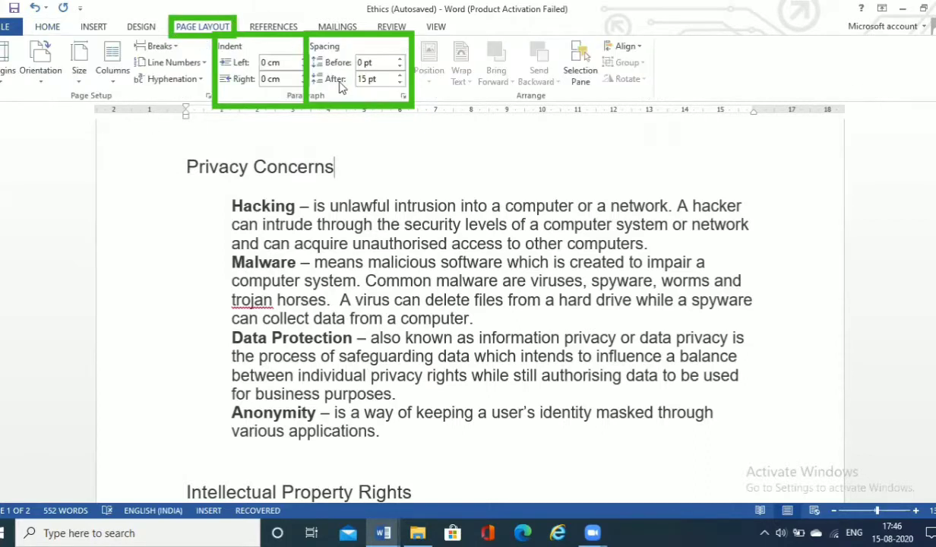
drag(379, 432, 226, 209)
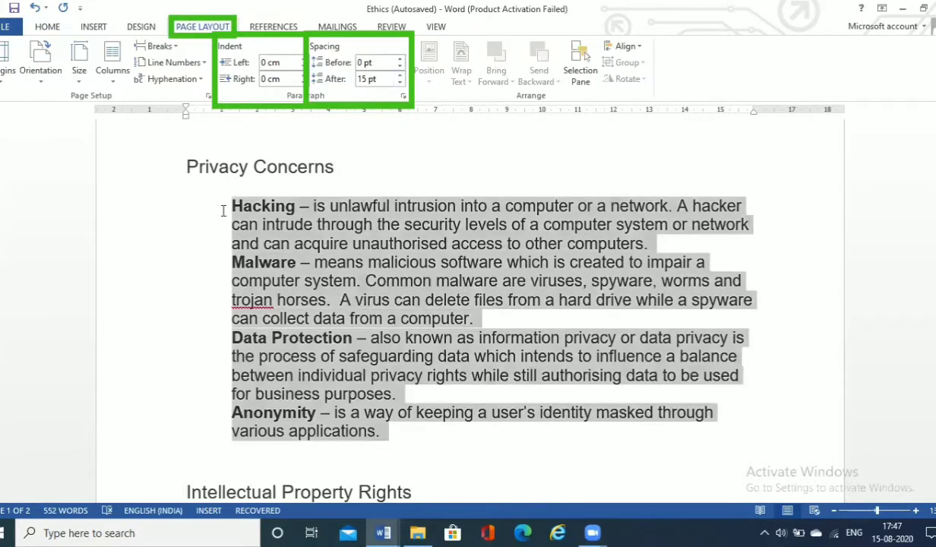
click(399, 61)
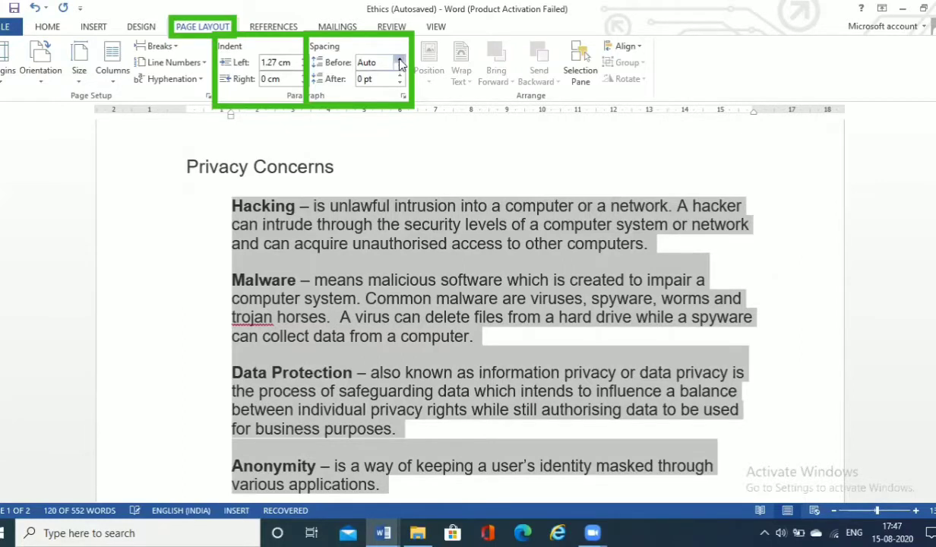
click(399, 66)
click(400, 60)
click(400, 60)
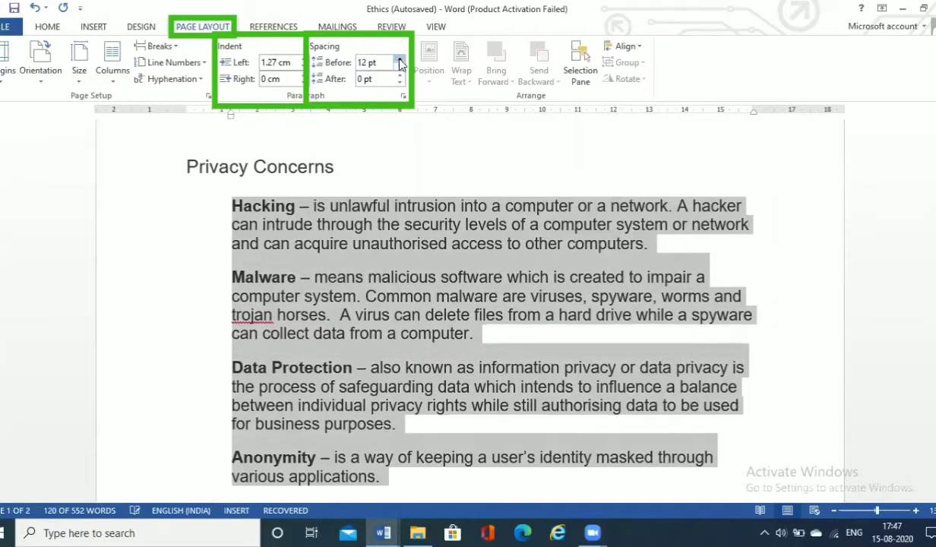
click(400, 60)
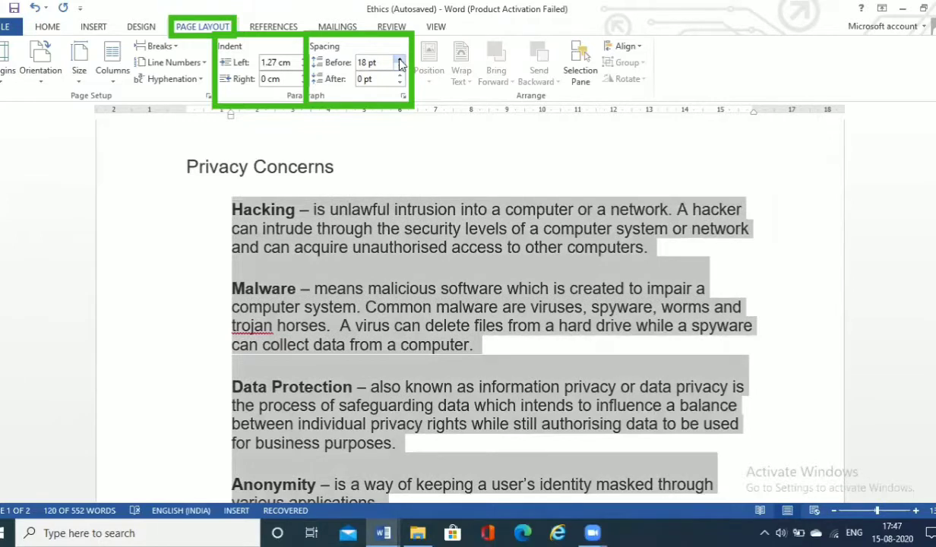
click(401, 60)
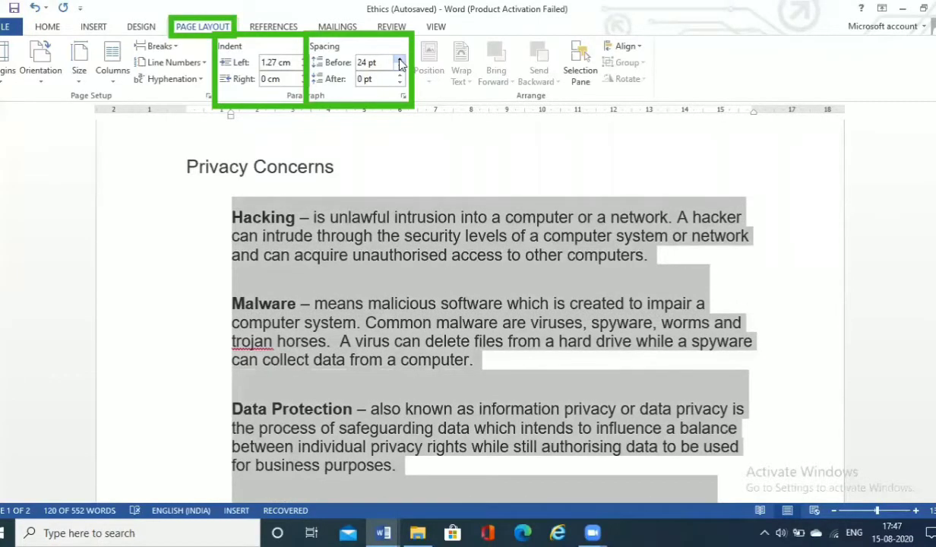
click(399, 67)
click(400, 67)
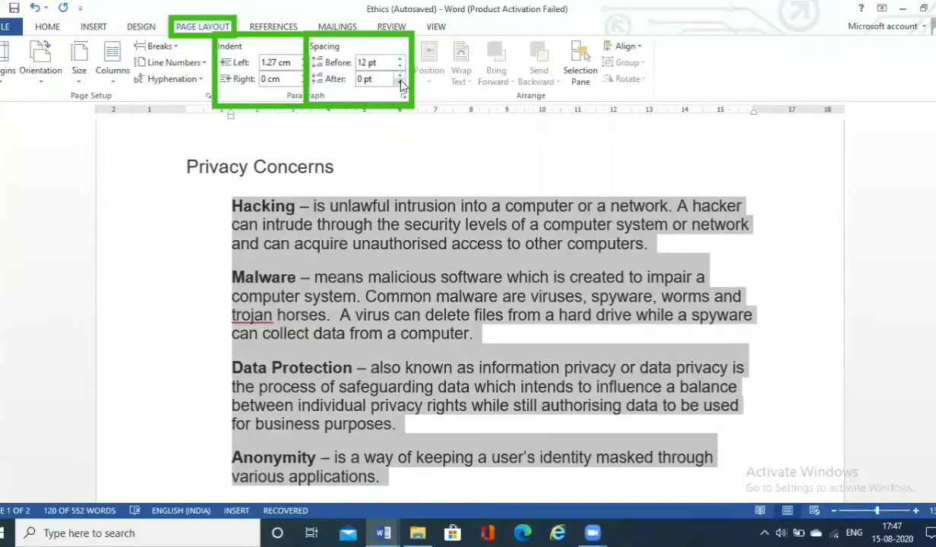
- Set the spacing after the four Privacy Concerns paragraphs to 12 pt
click(400, 77)
click(399, 77)
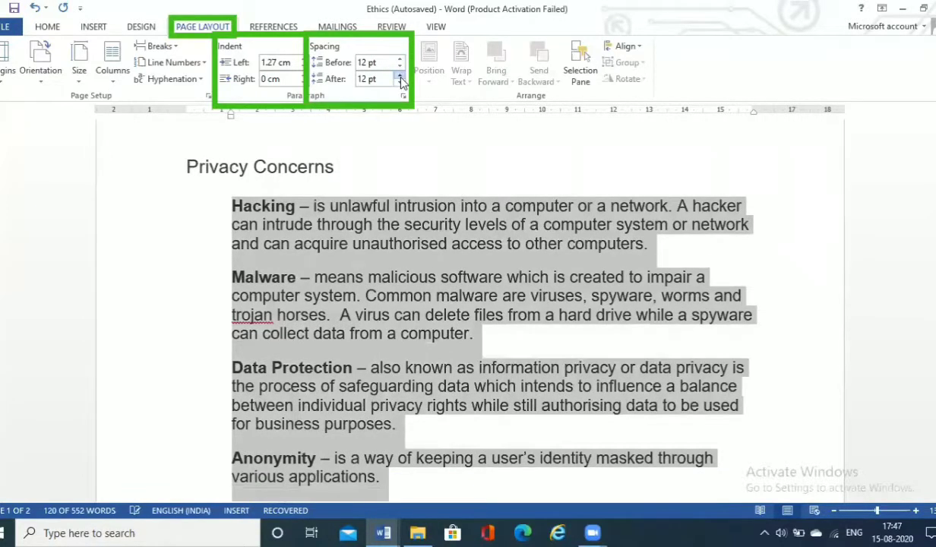
click(400, 78)
click(400, 82)
mouse_move(933, 184)
mouse_down()
mouse_move(934, 205)
mouse_move(933, 191)
mouse_up()
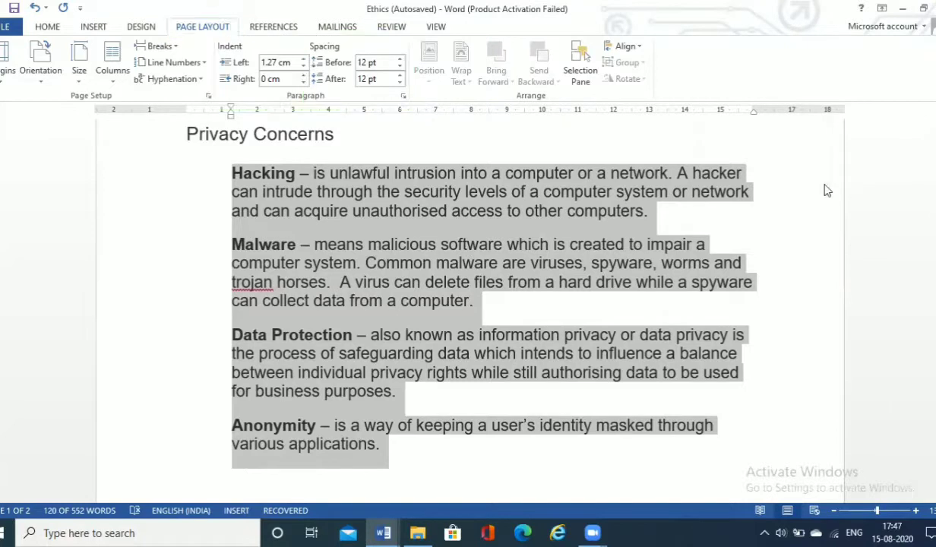
- Try the multicoloured picture bullet on the four Privacy Concerns paragraphs, then set their bullets back to None
click(47, 26)
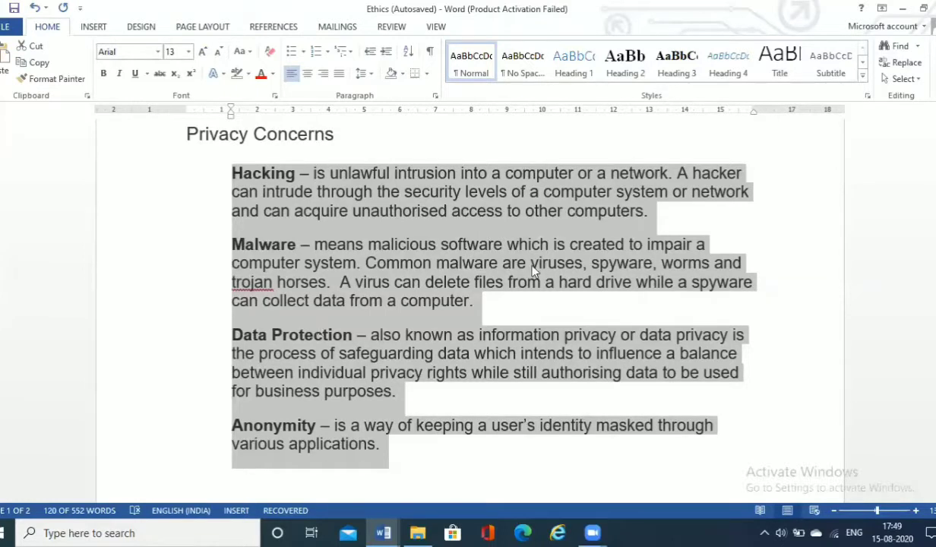
click(611, 186)
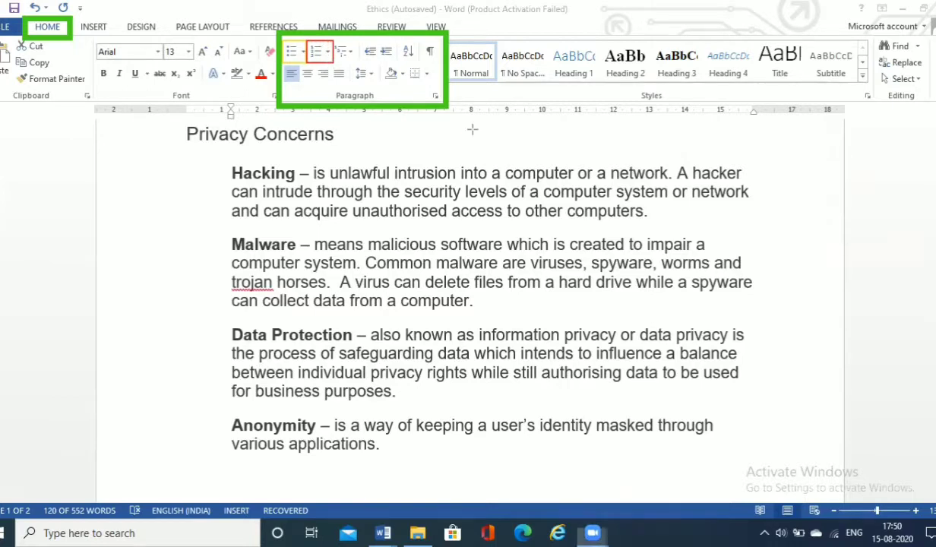
click(380, 443)
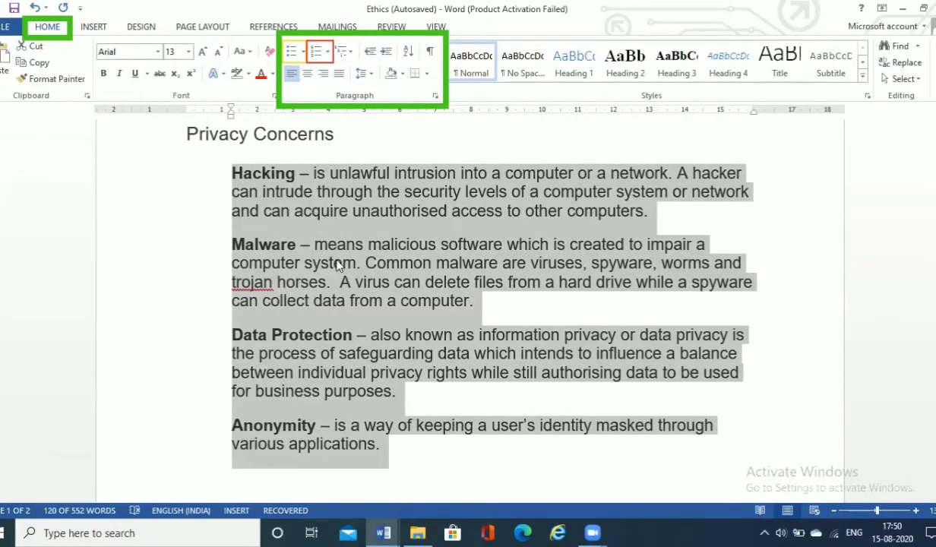
click(304, 53)
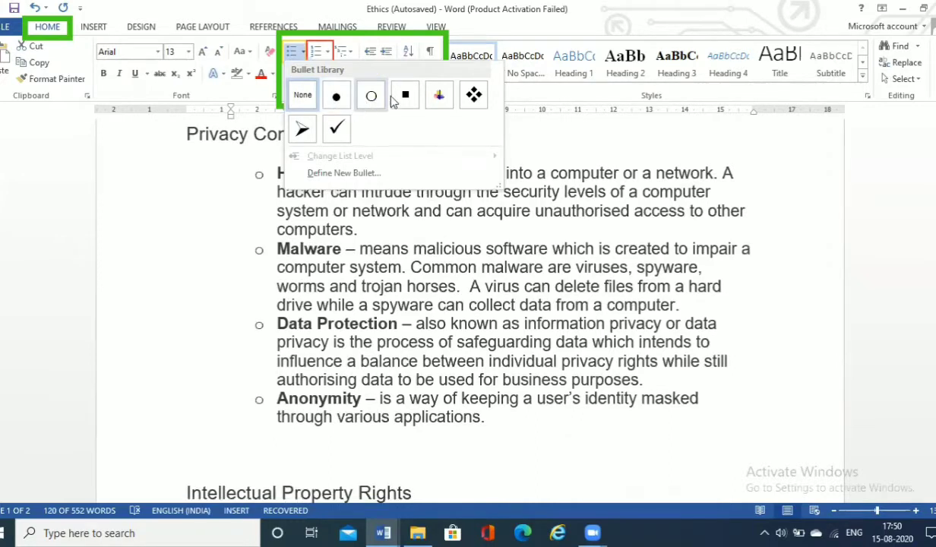
click(439, 99)
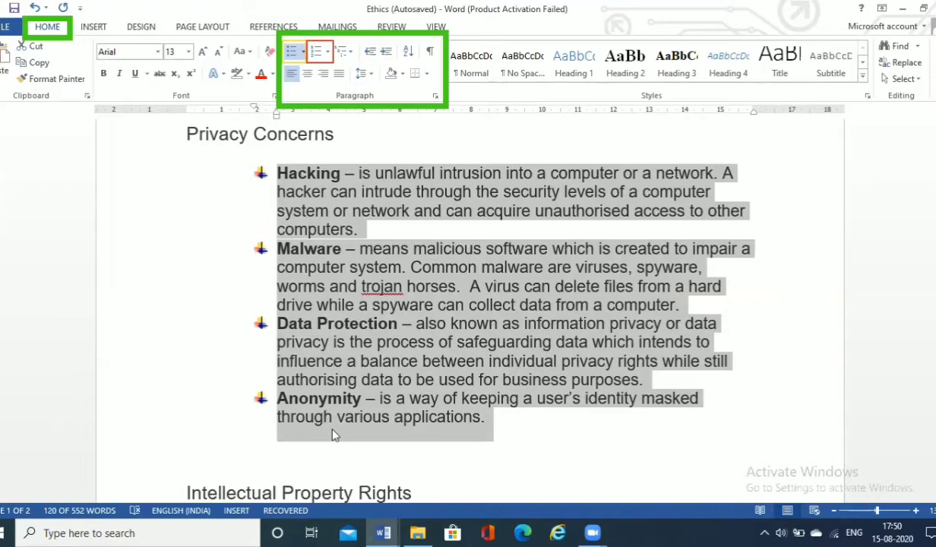
click(486, 417)
drag(488, 416, 237, 176)
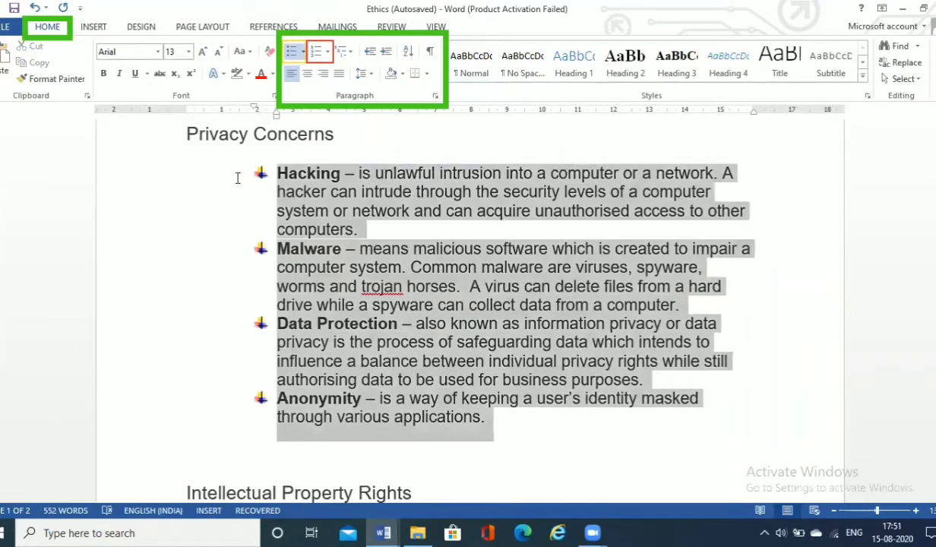
click(302, 58)
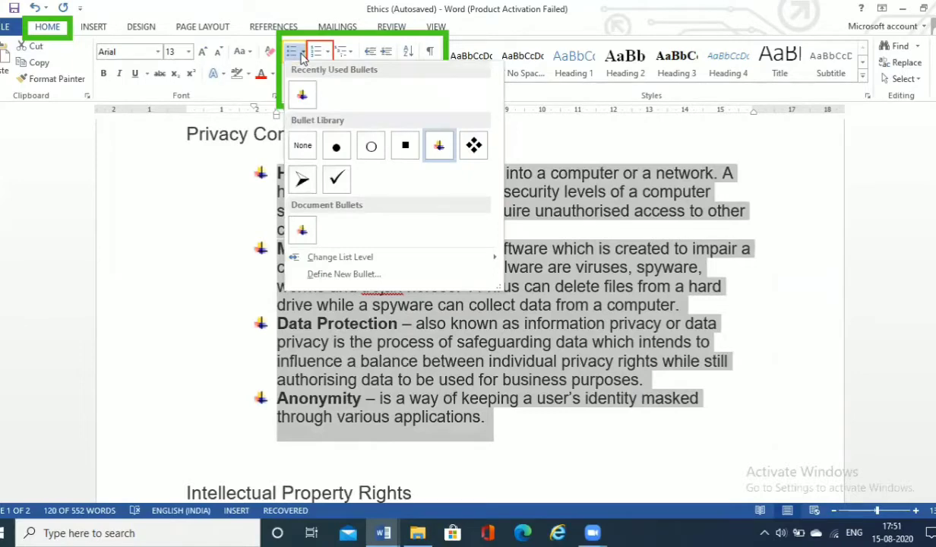
click(307, 141)
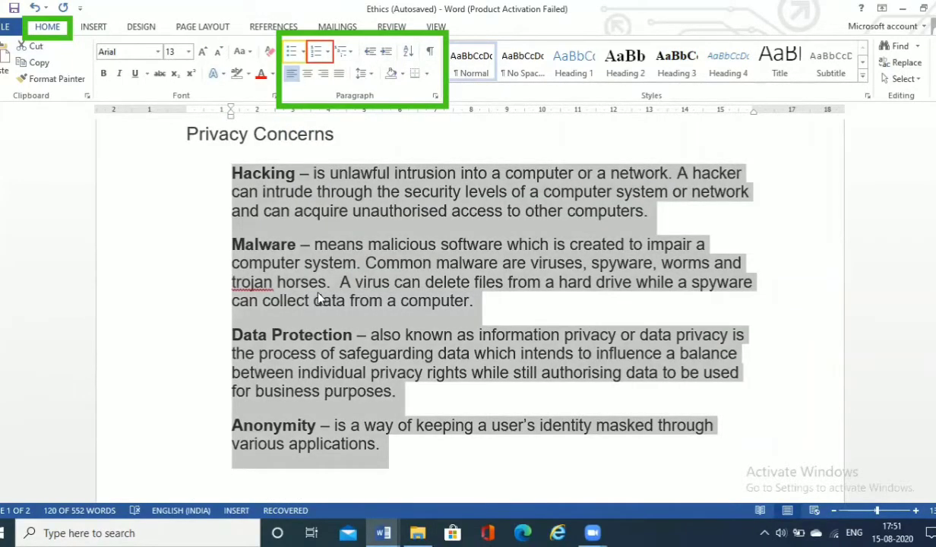
- Reapply the multicoloured picture bullet to the Hacking to Anonymity paragraphs and remove it again with None
click(386, 445)
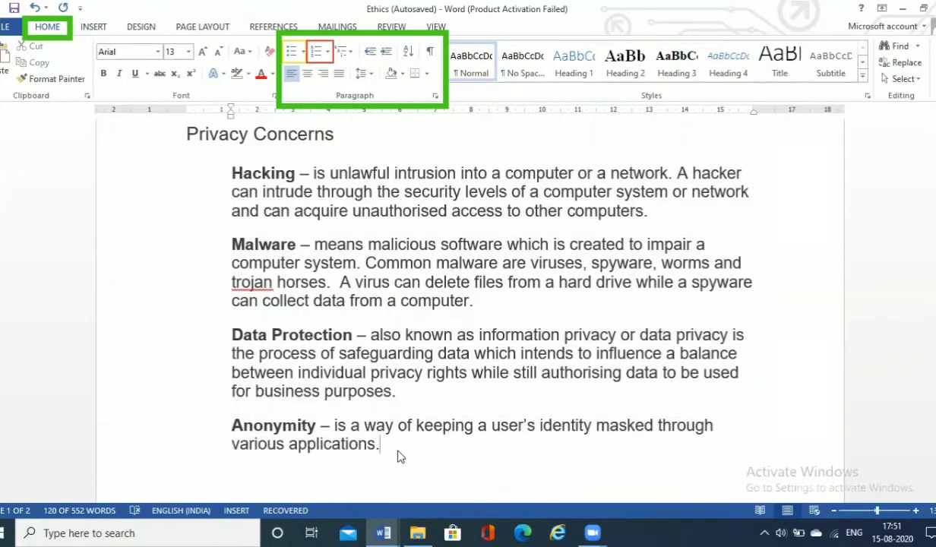
shift+click(206, 219)
shift+click(183, 174)
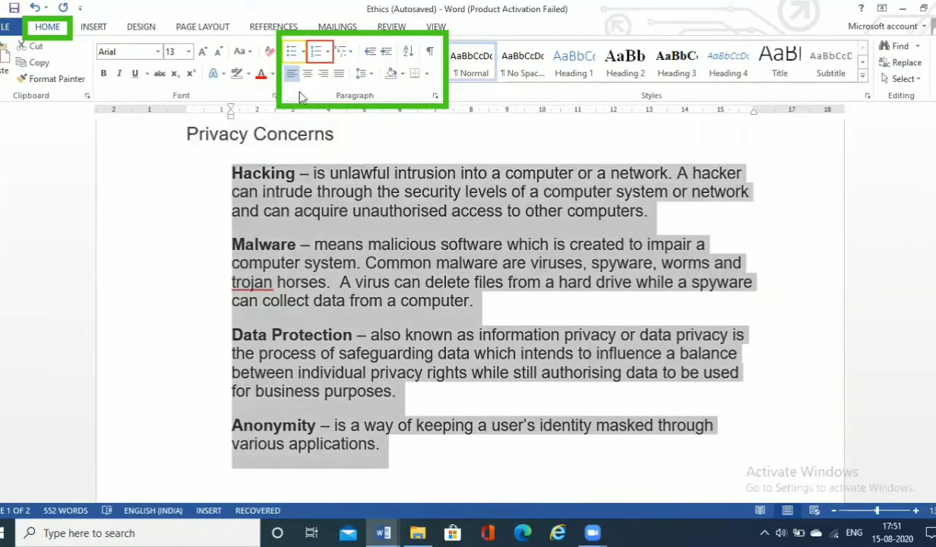
click(303, 50)
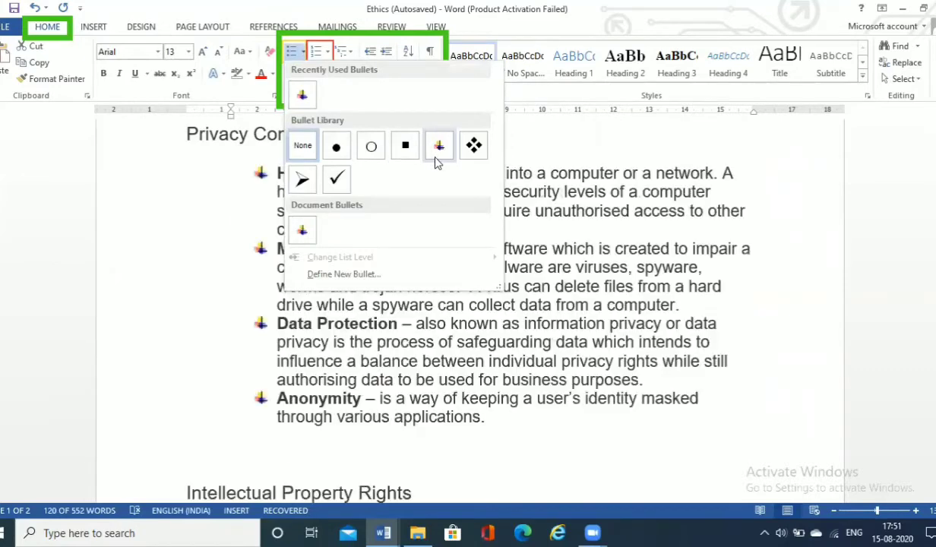
click(437, 154)
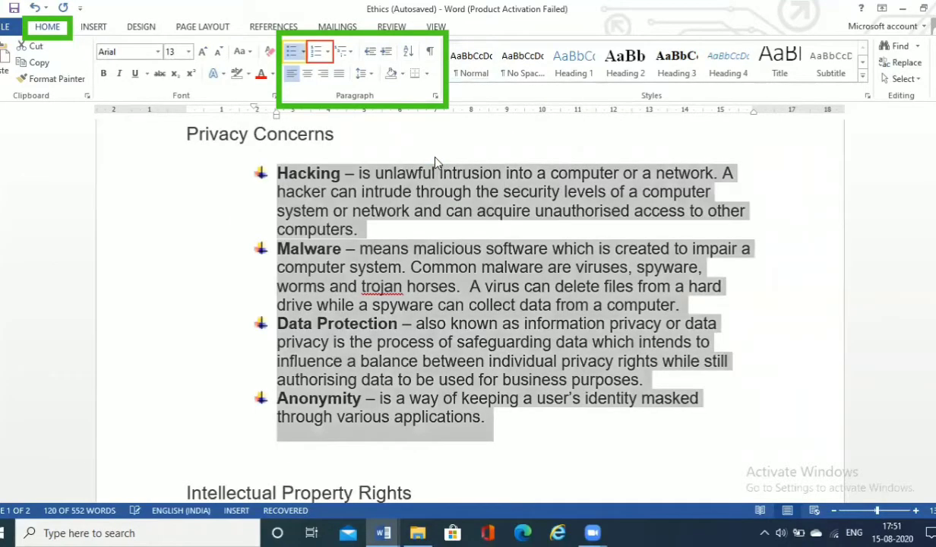
click(303, 51)
click(302, 144)
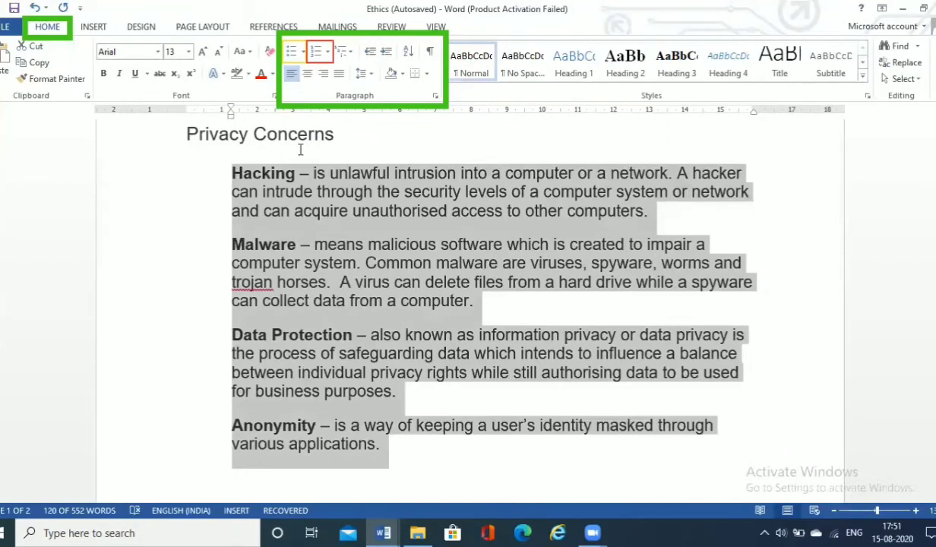
- Try the 1), 2), 3) numbering format on the four Privacy Concerns paragraphs, then remove the numbering and deselect the text
click(385, 446)
shift+click(162, 174)
click(329, 51)
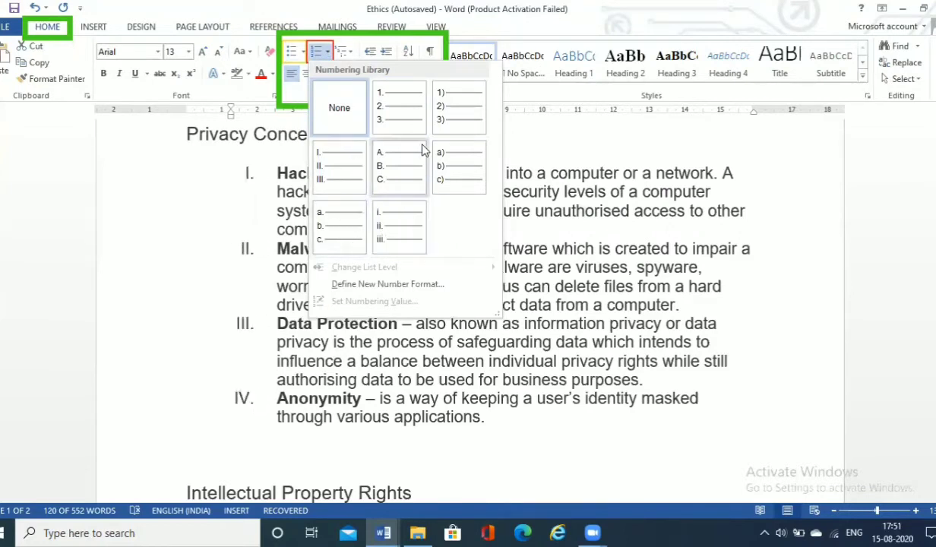
click(455, 106)
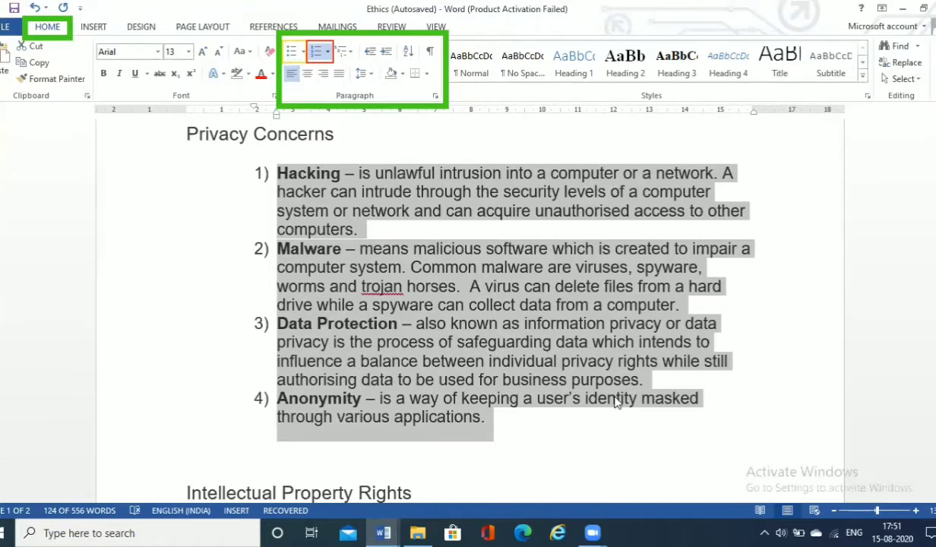
drag(513, 419, 117, 163)
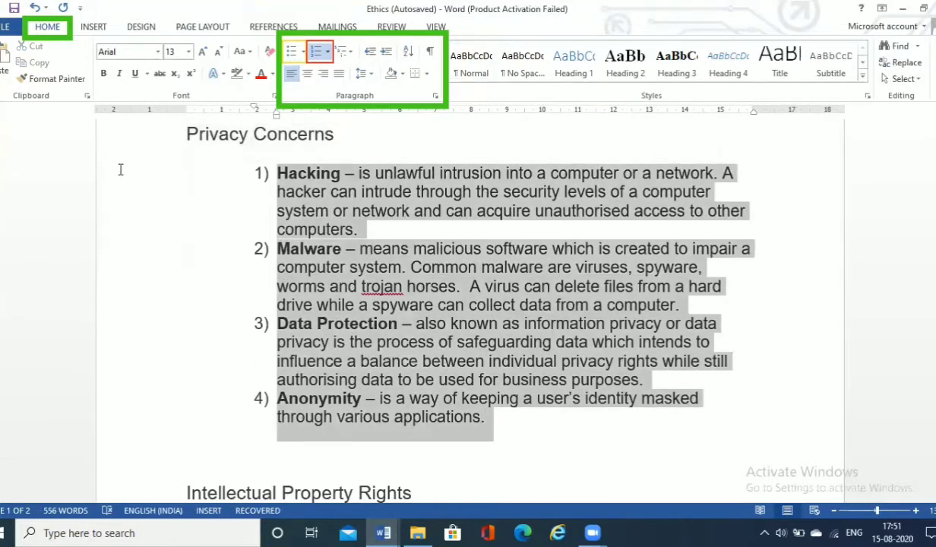
click(316, 55)
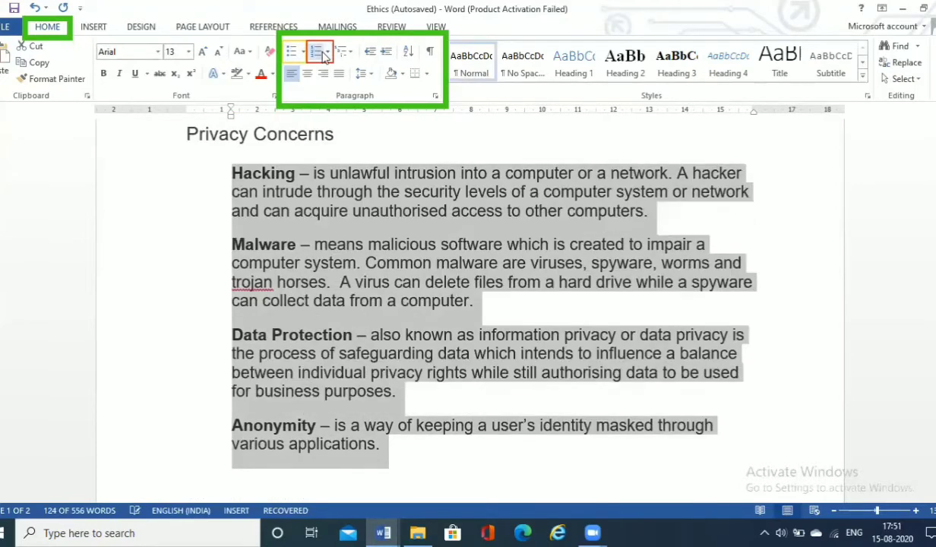
click(328, 51)
click(334, 182)
click(492, 444)
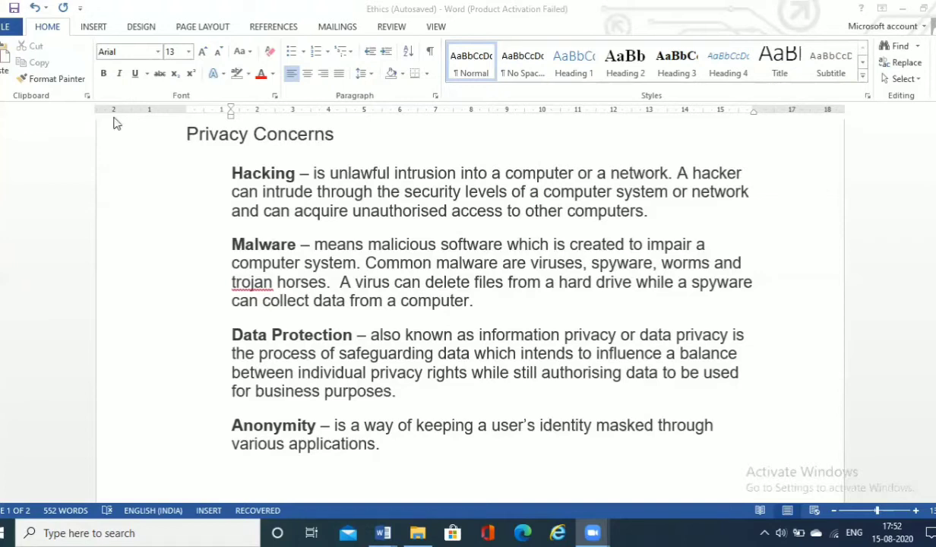
- Open the print settings and print preview for the Ethics document
click(9, 32)
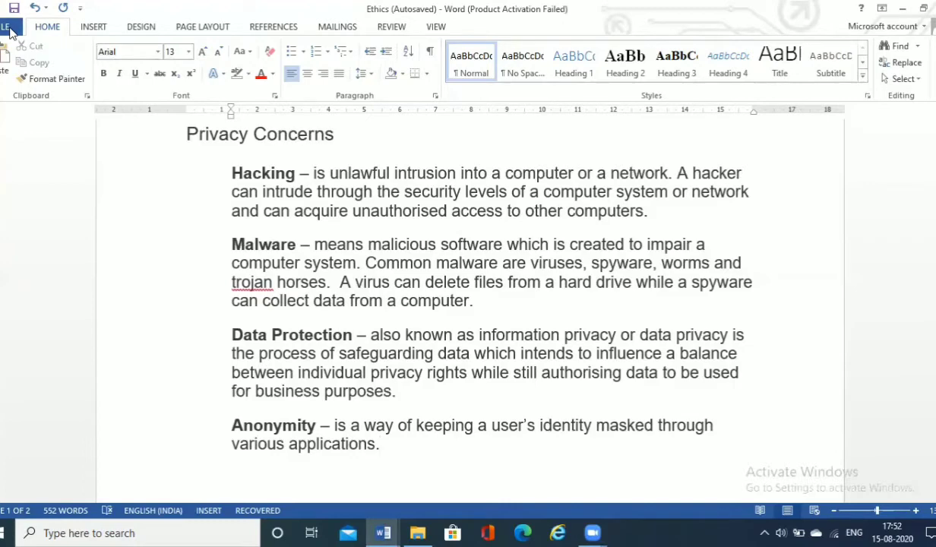
click(9, 32)
click(9, 27)
click(10, 30)
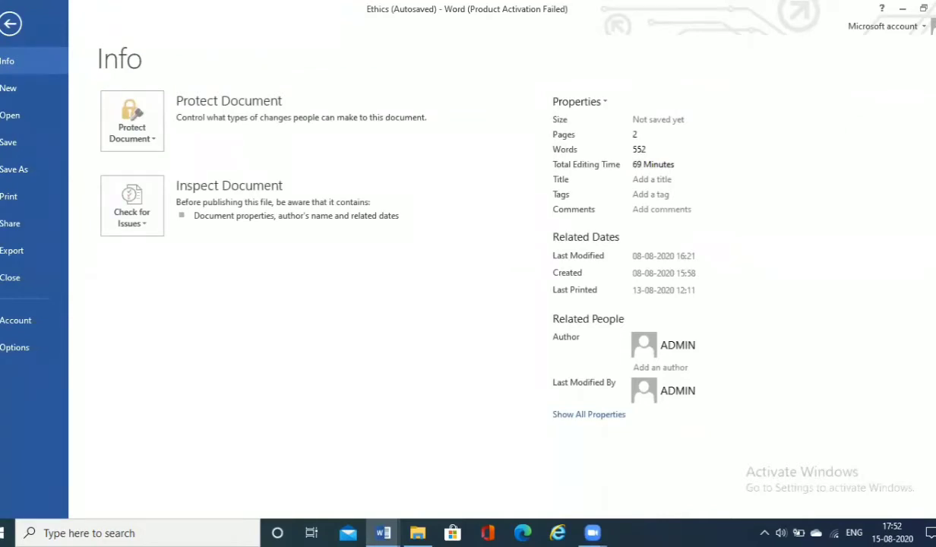
key(ctrl+2)
mouse_move(0, 185)
mouse_down()
mouse_move(50, 212)
mouse_move(63, 204)
mouse_up()
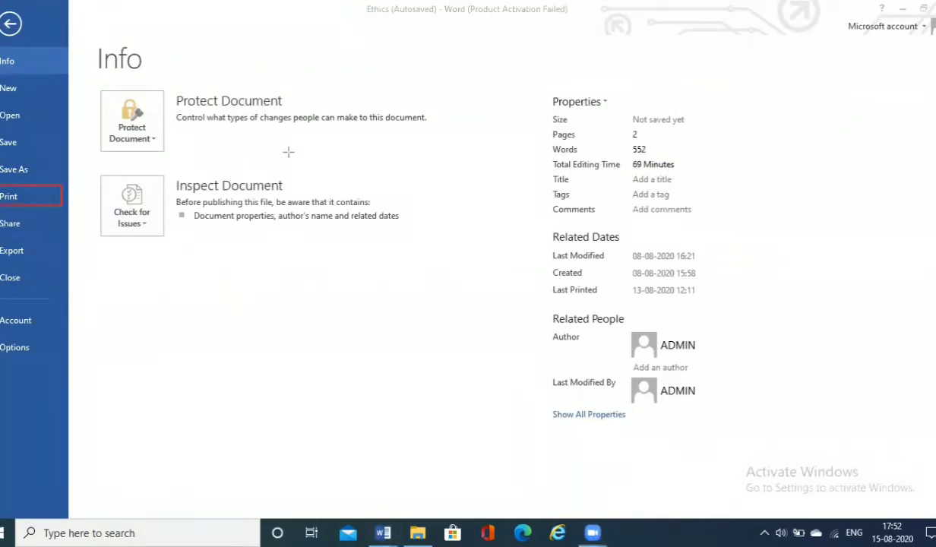
click(3, 192)
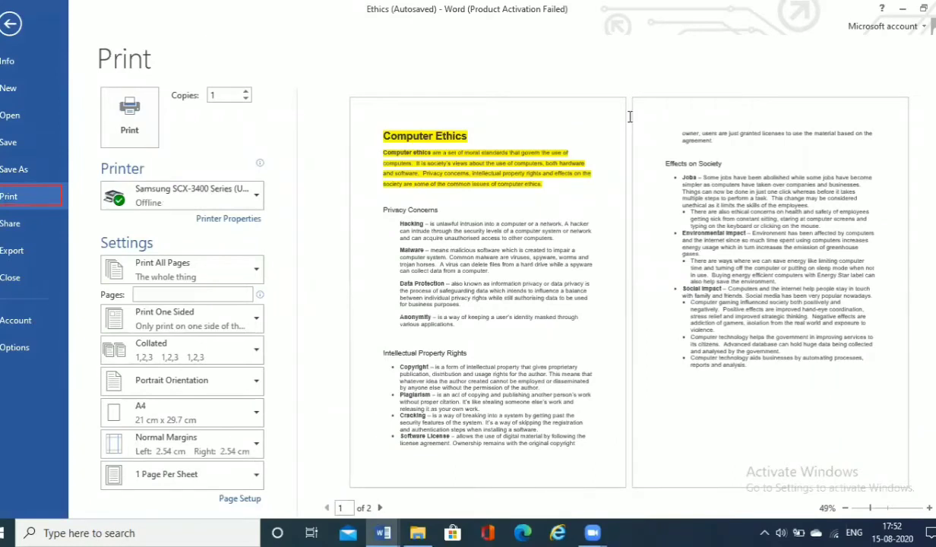
click(629, 116)
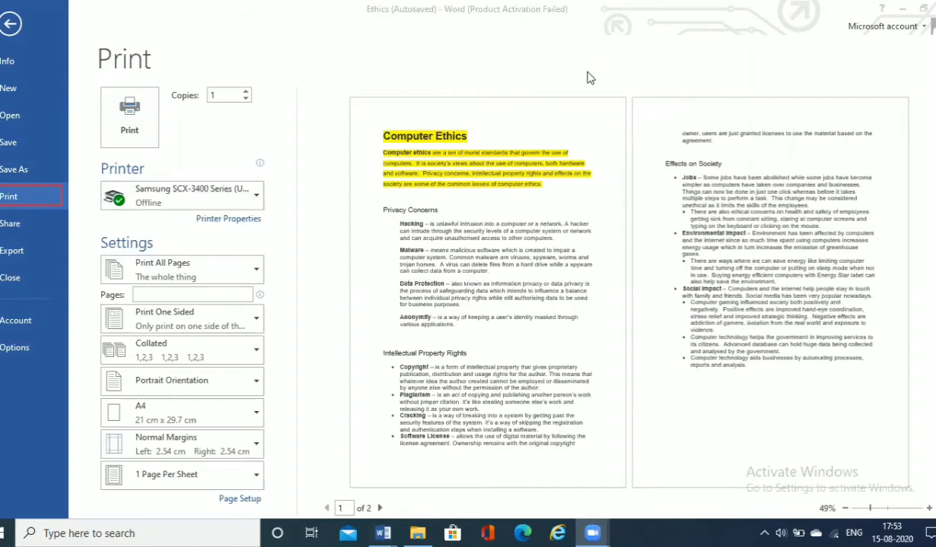
mouse_move(78, 12)
mouse_down()
mouse_move(107, 348)
mouse_move(204, 500)
mouse_up()
drag(283, 524, 293, 508)
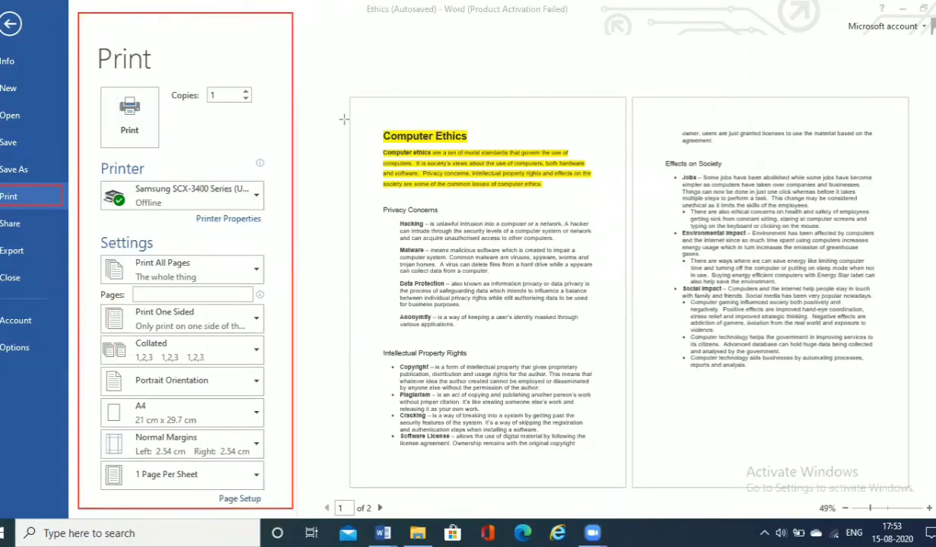
mouse_move(325, 10)
mouse_down()
mouse_move(319, 294)
mouse_move(477, 526)
mouse_move(930, 523)
mouse_move(935, 475)
mouse_move(935, 498)
mouse_up()
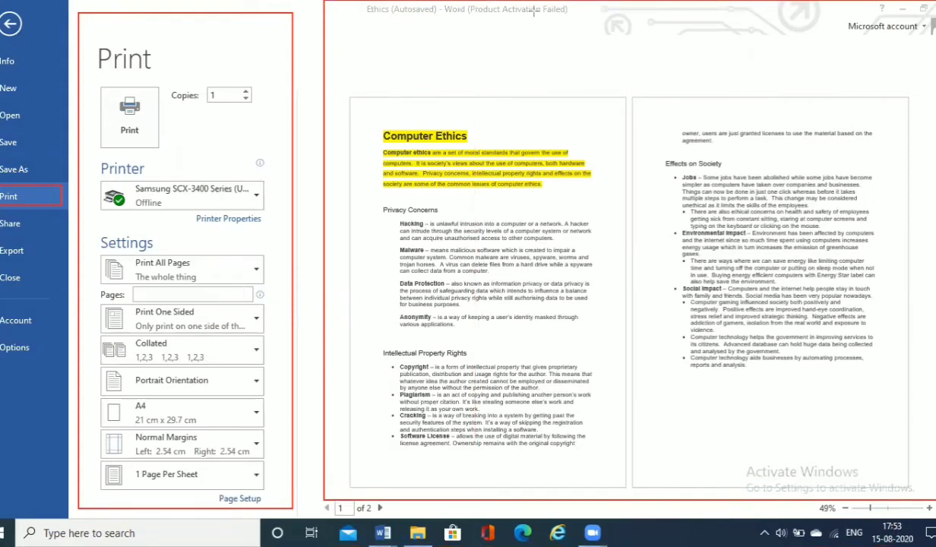
click(194, 51)
click(486, 113)
click(706, 113)
click(176, 100)
click(246, 96)
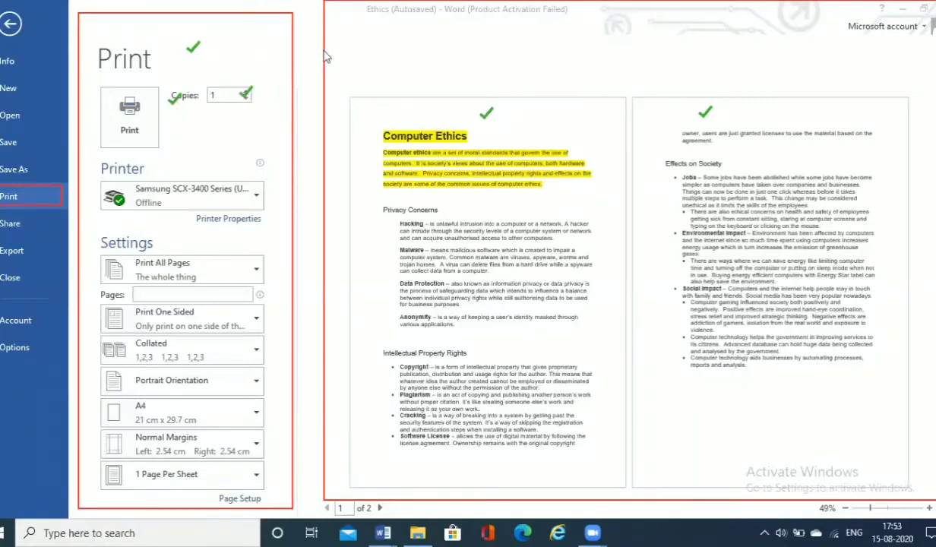
- Set the number of copies to 4 and choose the Samsung SCX-3400 Series (USB001) printer
click(248, 91)
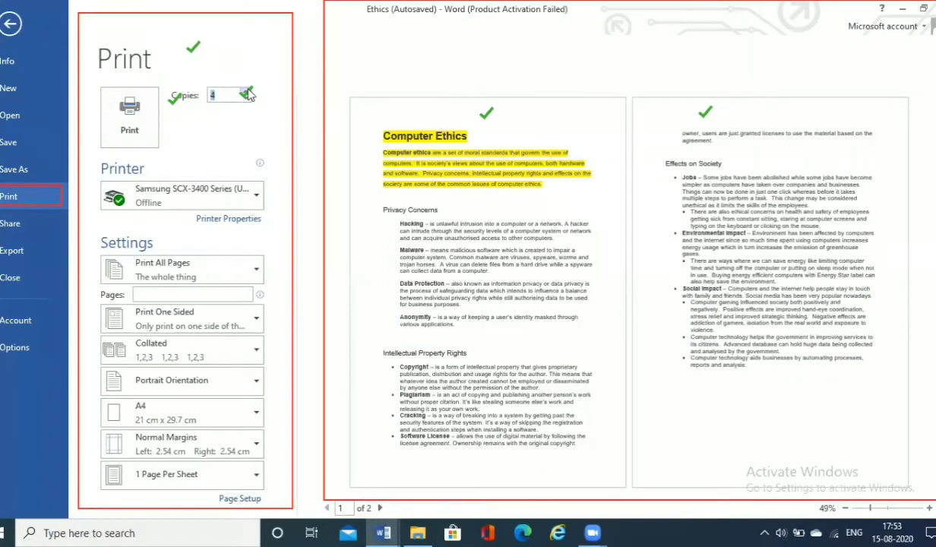
click(215, 93)
click(89, 197)
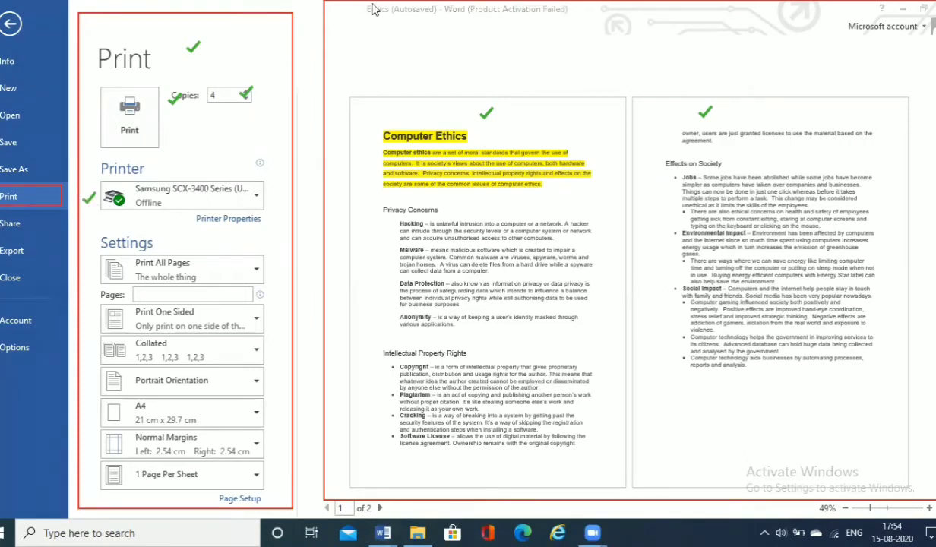
click(254, 196)
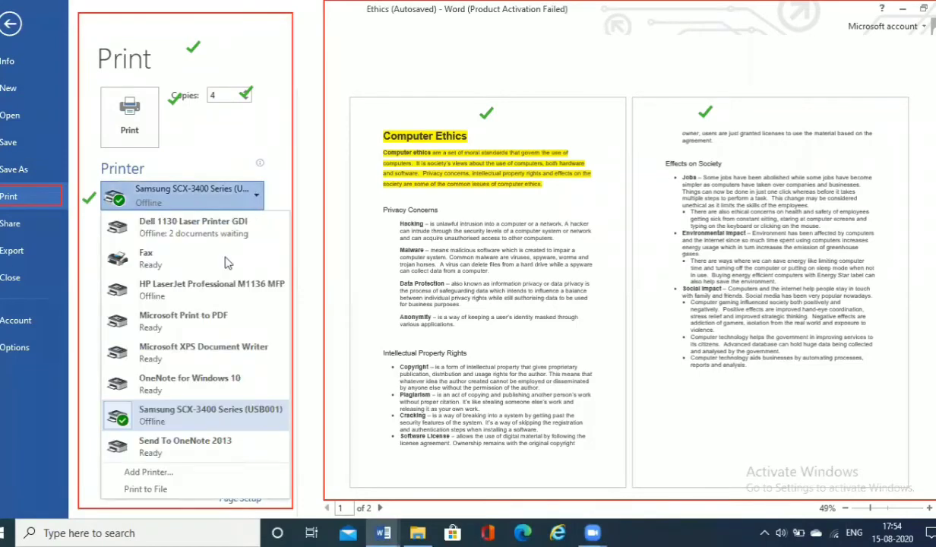
click(242, 424)
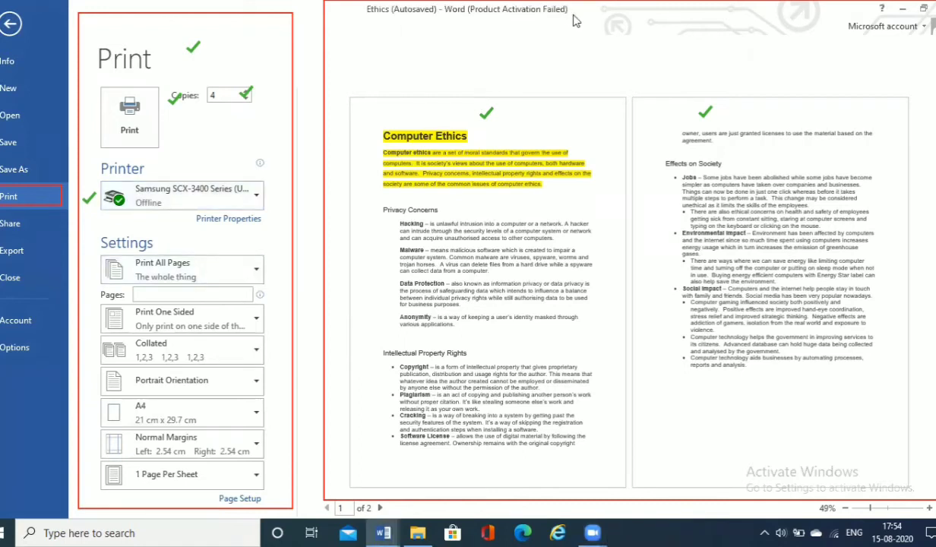
- Choose Print All Pages as the print range for the document
drag(222, 270, 234, 265)
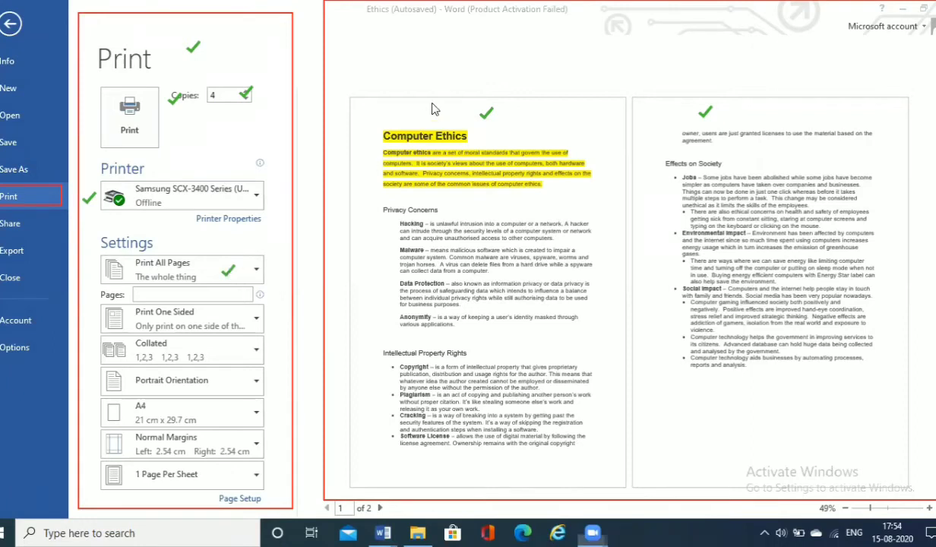
click(259, 270)
click(260, 272)
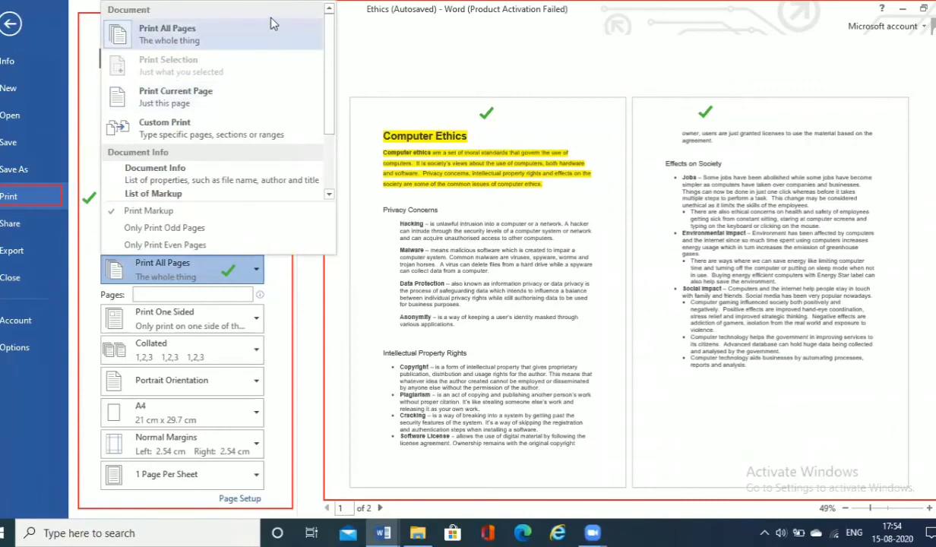
click(319, 28)
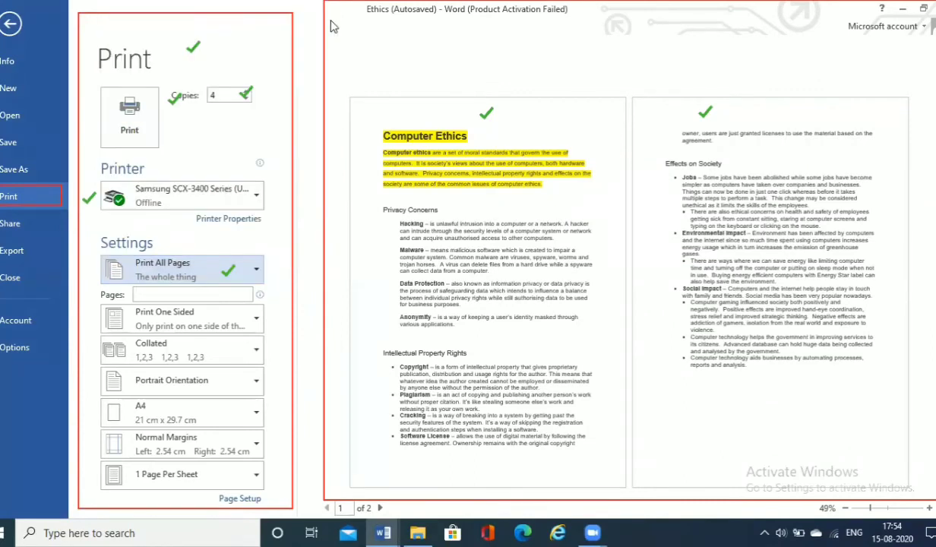
click(448, 61)
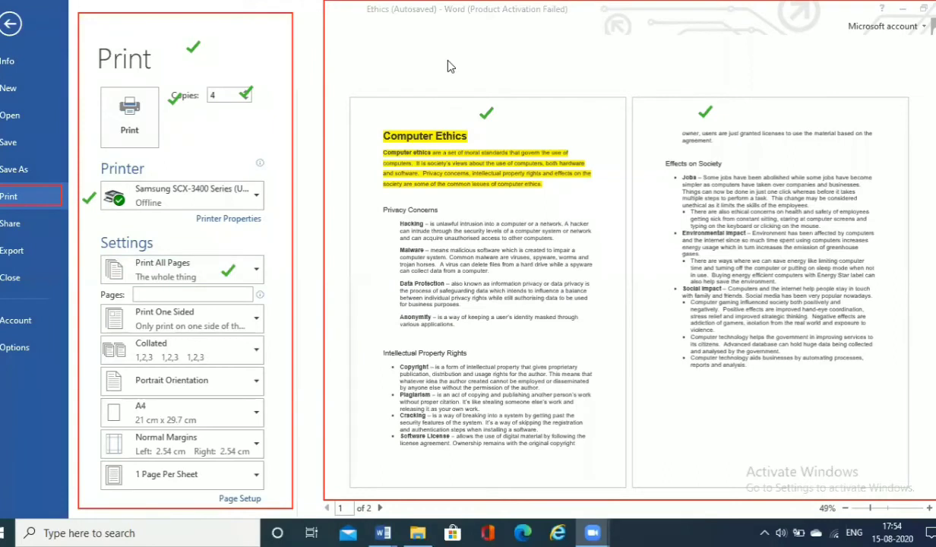
- Set a custom print range of the individual pages 2,6,8,15
click(246, 270)
click(255, 270)
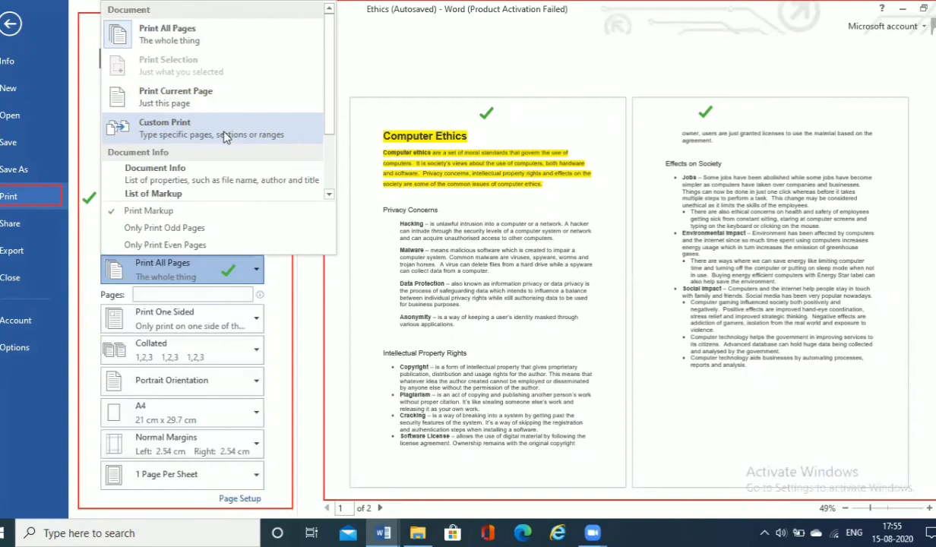
click(150, 293)
text(2)
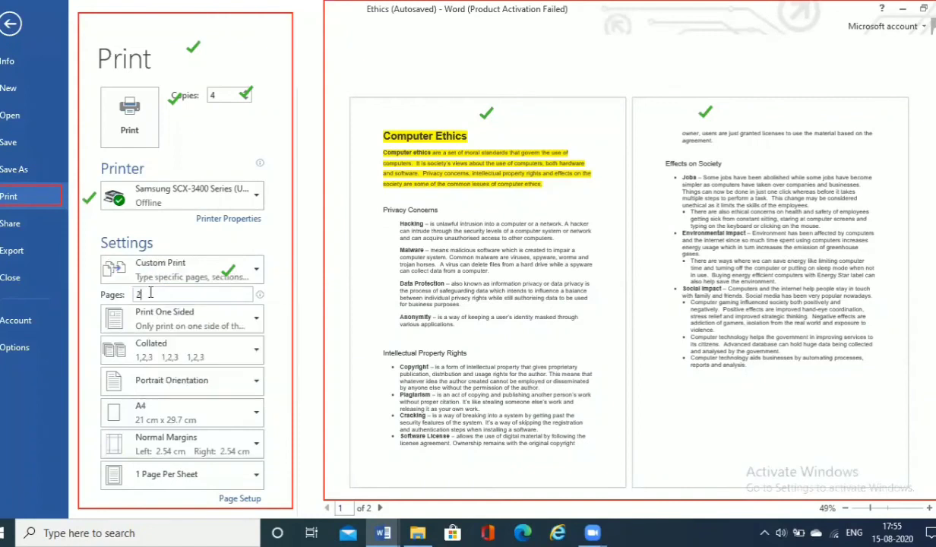
text(,6,8,15)
click(101, 136)
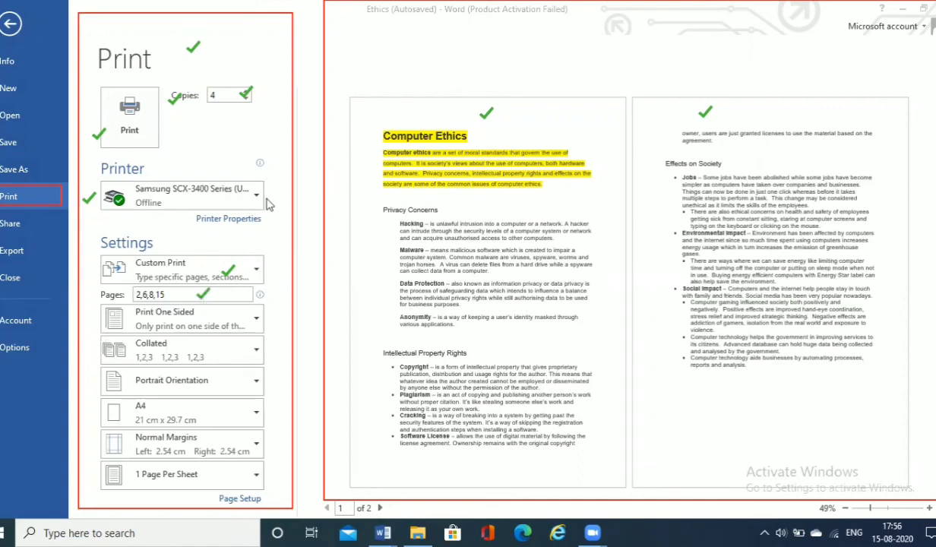
- Replace the custom page range with 7 to 15 and print the document
click(176, 293)
double_click(175, 294)
key(BackSpace)
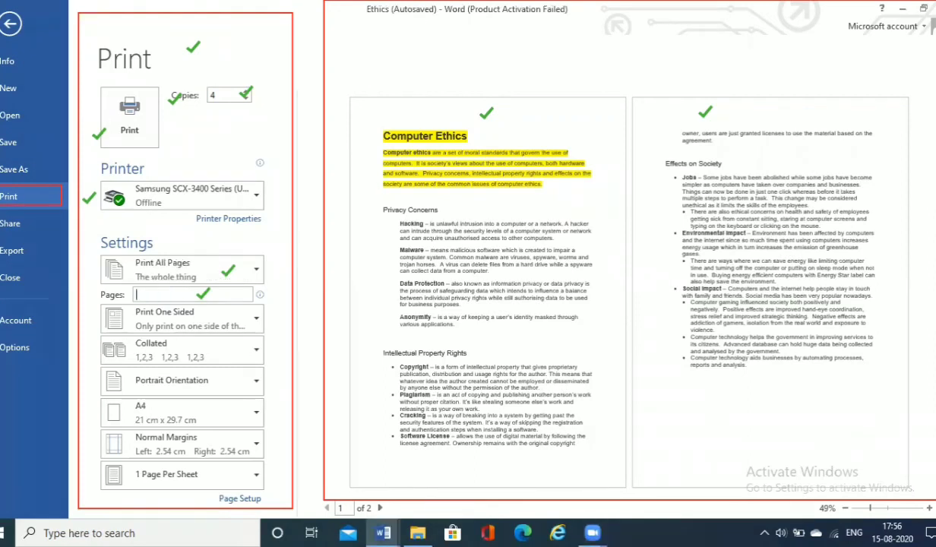
text(7 t)
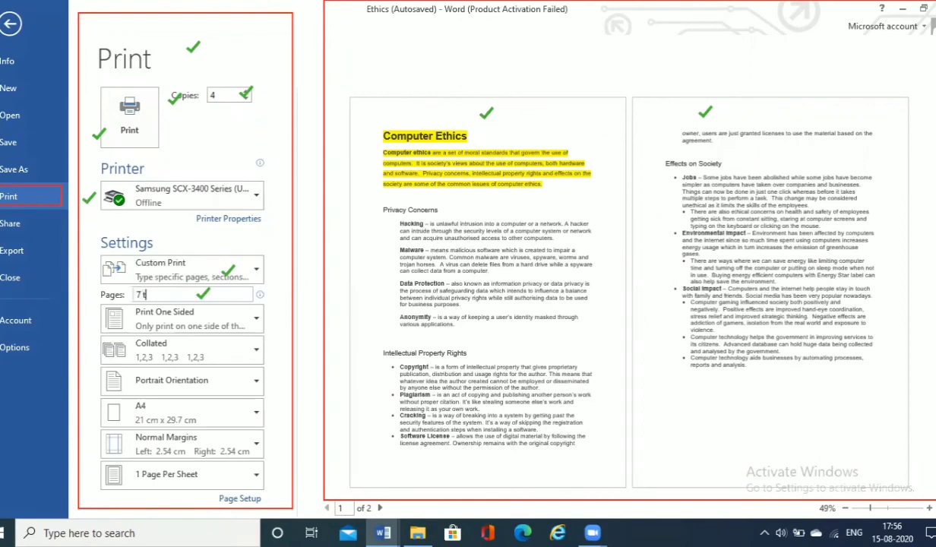
text(o 15)
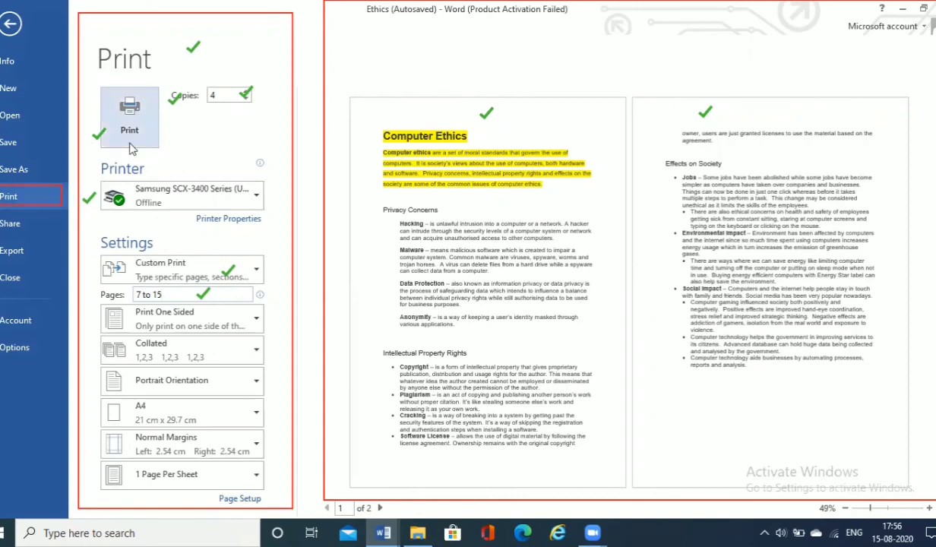
click(129, 116)
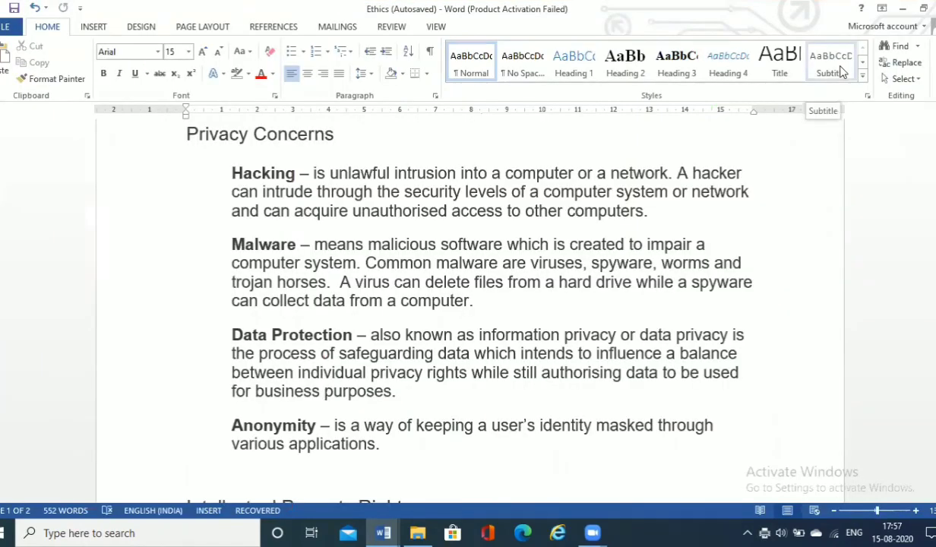